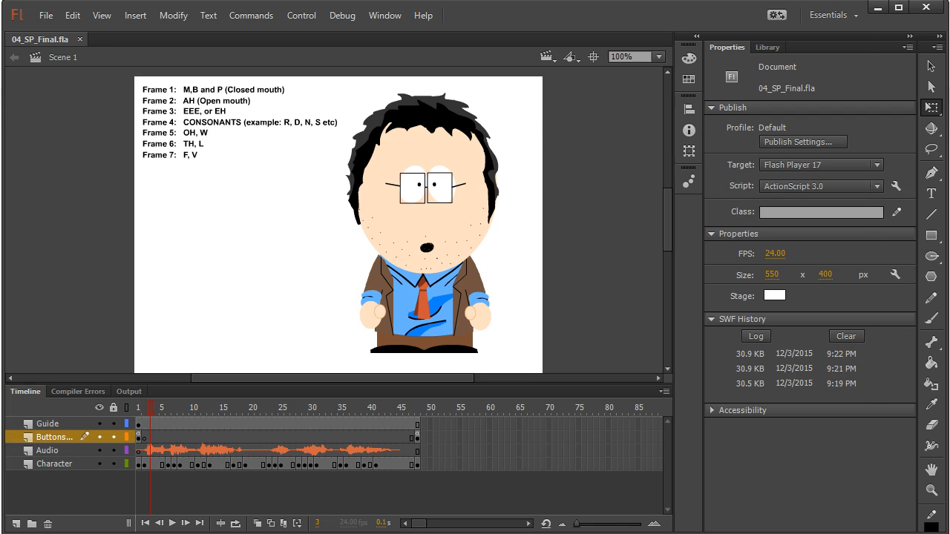
Preview the finished lip-sync animation in 04_SP_Final.fla by scrubbing the playhead through the dialogue up to about frame 41
key(alt+Tab)
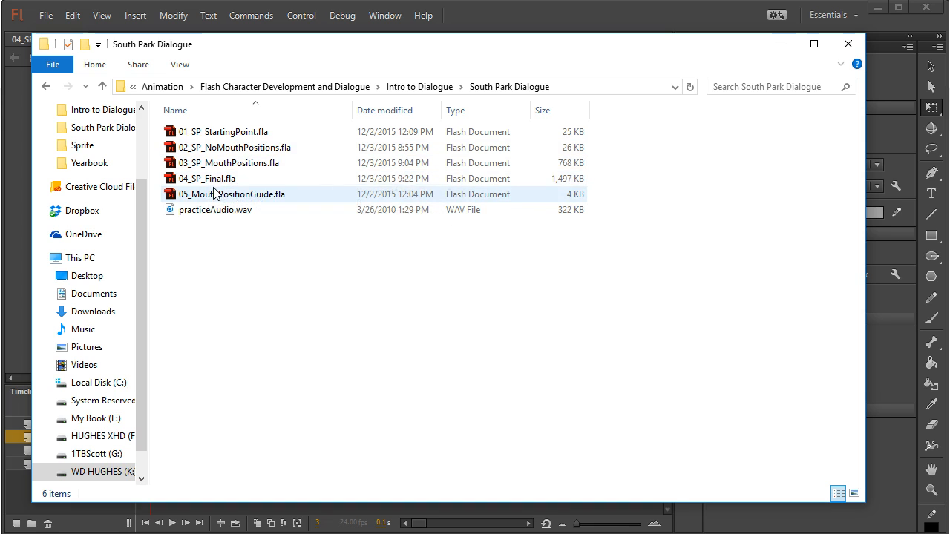
click(781, 49)
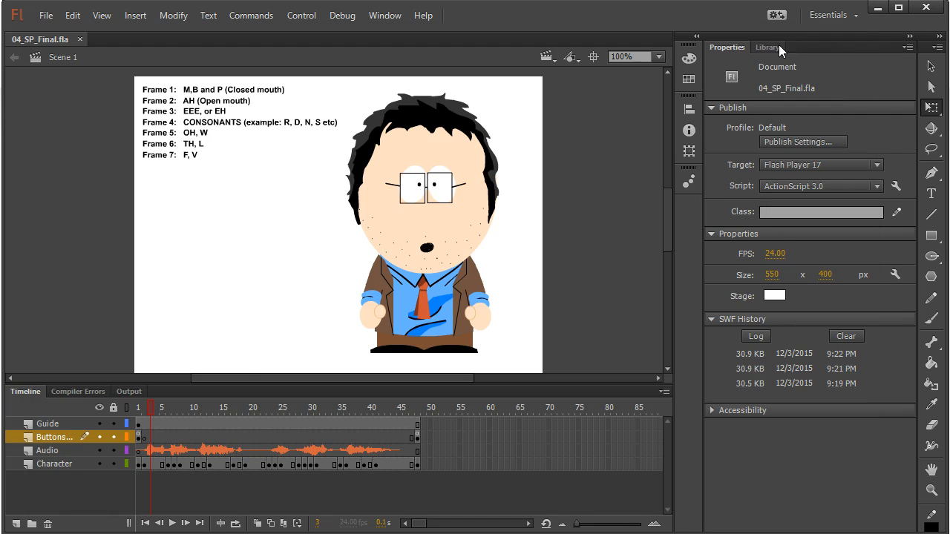
drag(152, 414, 222, 399)
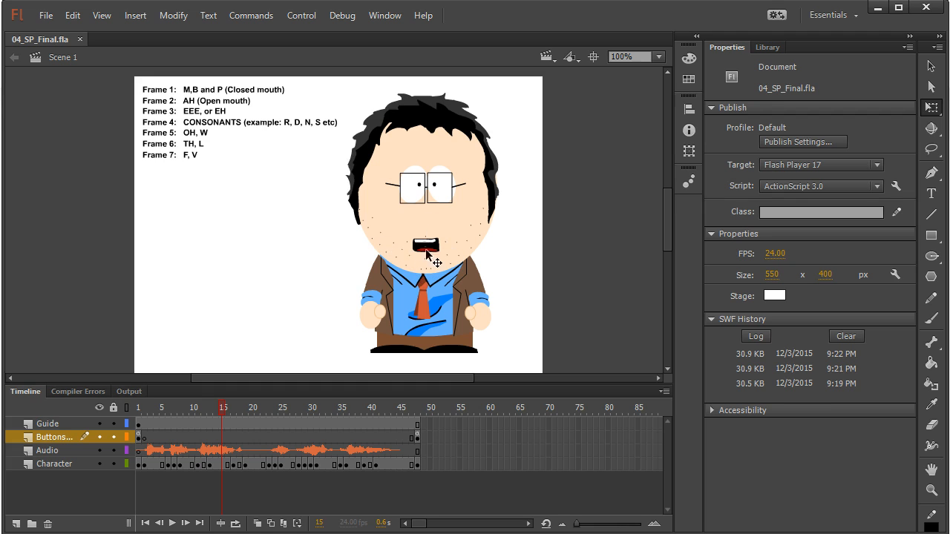
drag(234, 416, 384, 413)
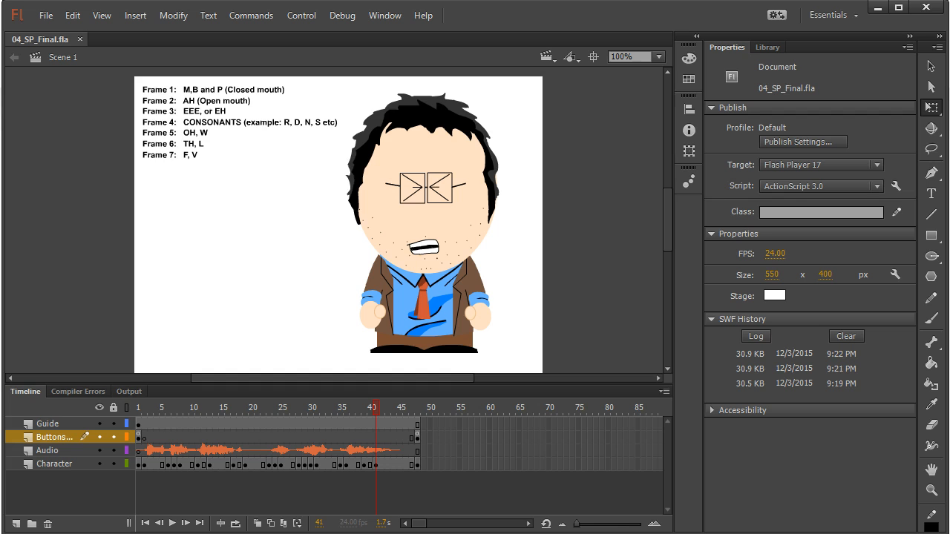
Open 03_SP_MouthPositions.fla from the South Park Dialogue folder, inspect the layers inside the Character symbol, and close the file
key(alt+Tab)
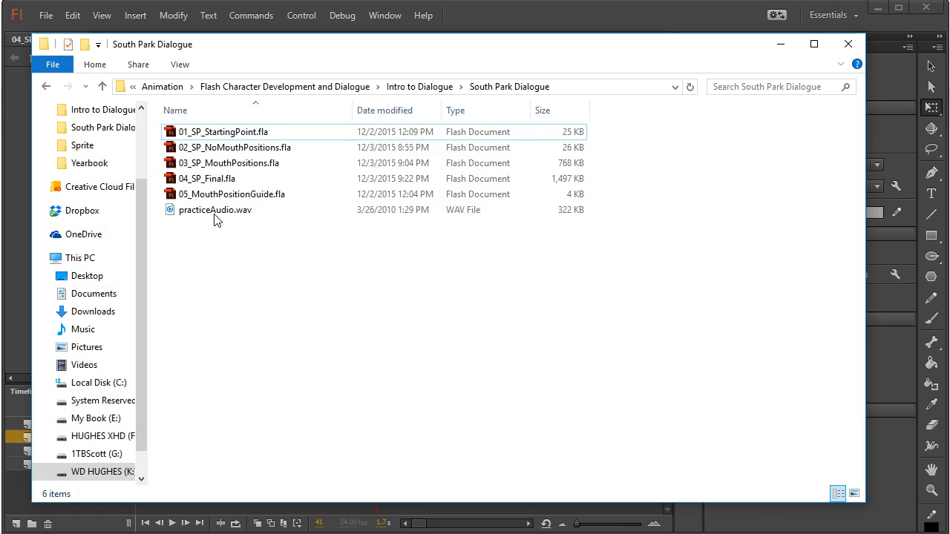
click(211, 166)
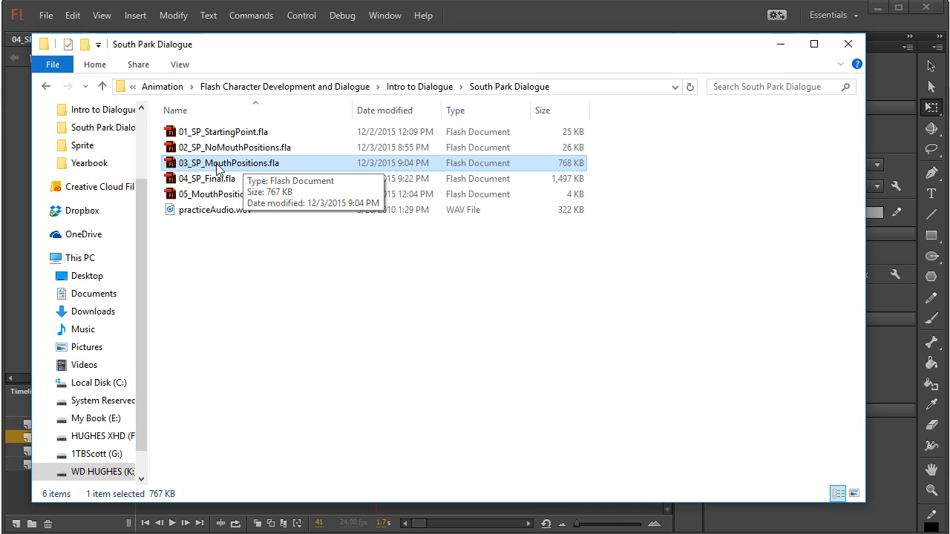
double_click(217, 167)
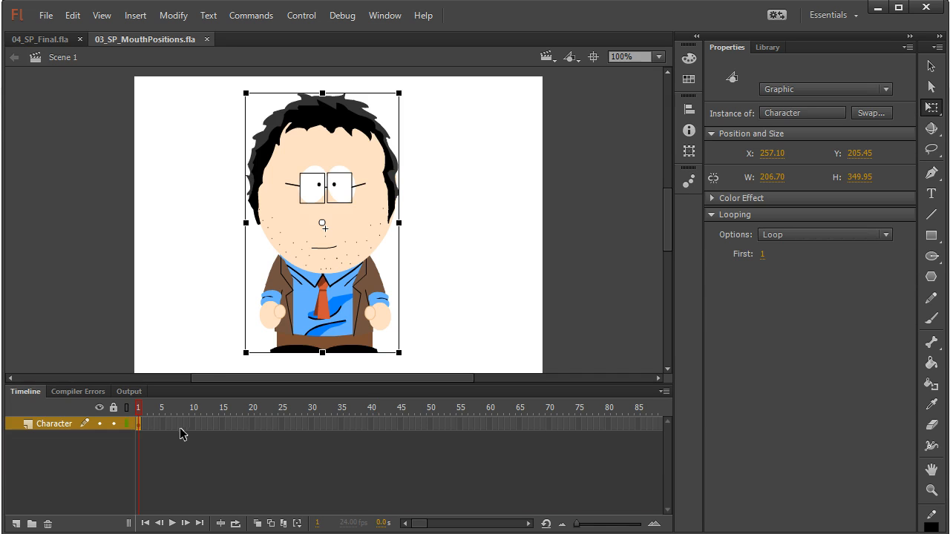
double_click(284, 231)
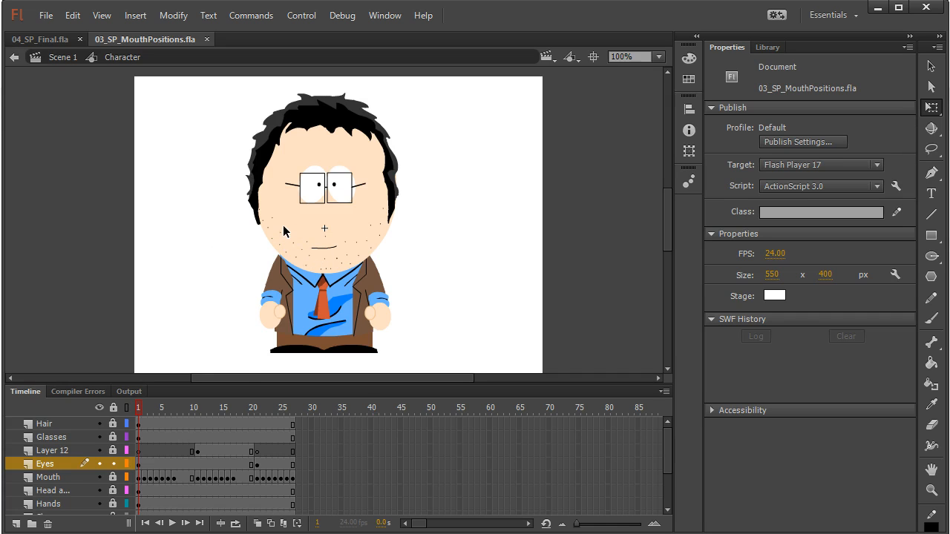
click(207, 39)
Open 02_SP_NoMouthPositions.fla from the South Park Dialogue folder
key(alt+Tab)
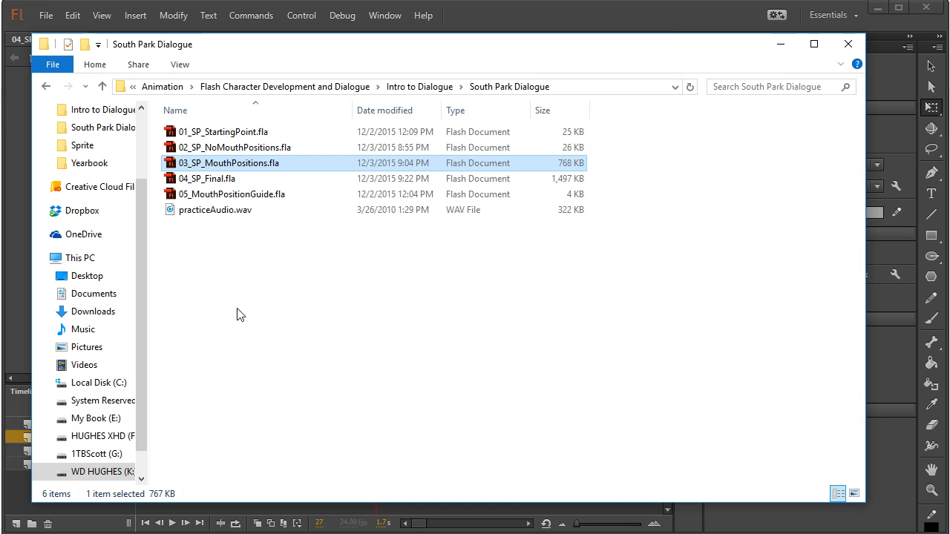
click(222, 151)
double_click(221, 147)
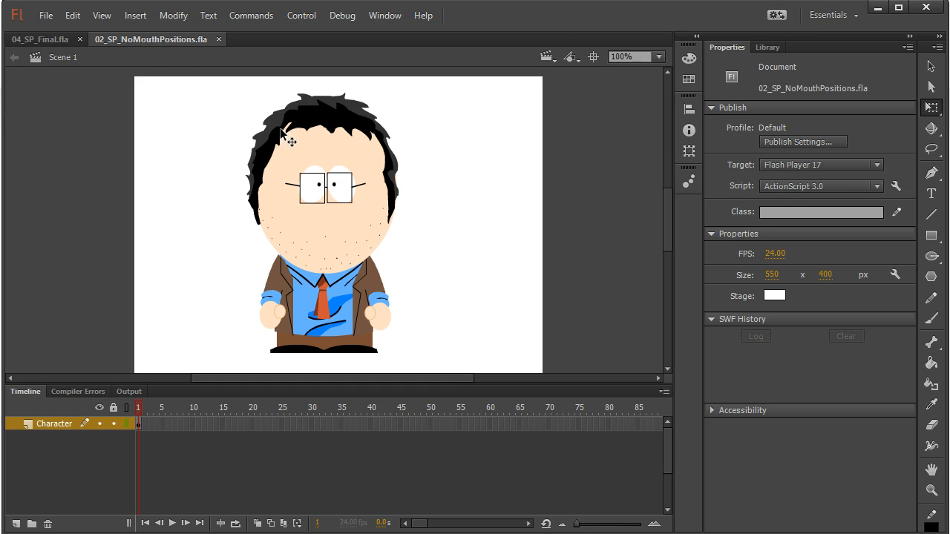
Inspect the Character symbol's layers, return to Scene 1, and move the character toward the stage's right side, at about X 410, Y 214
click(324, 253)
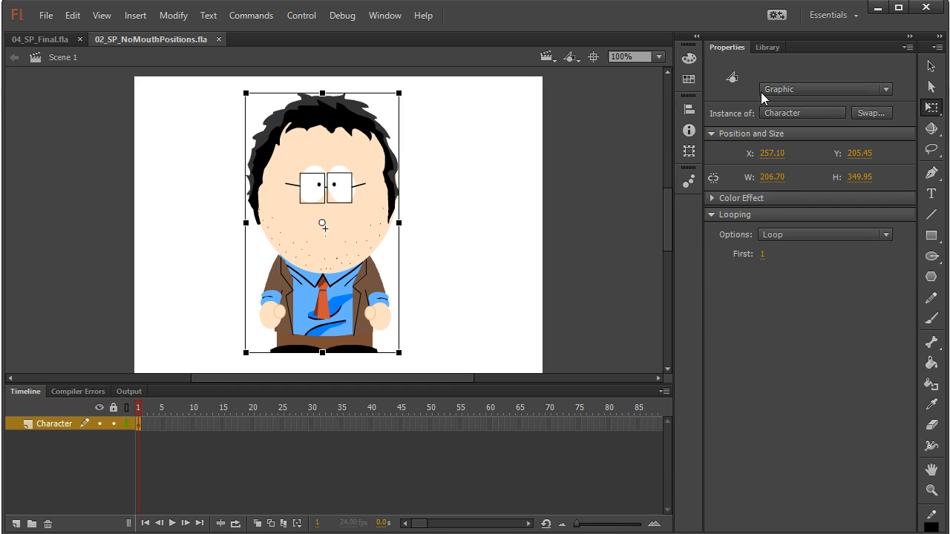
click(180, 222)
click(308, 149)
double_click(363, 173)
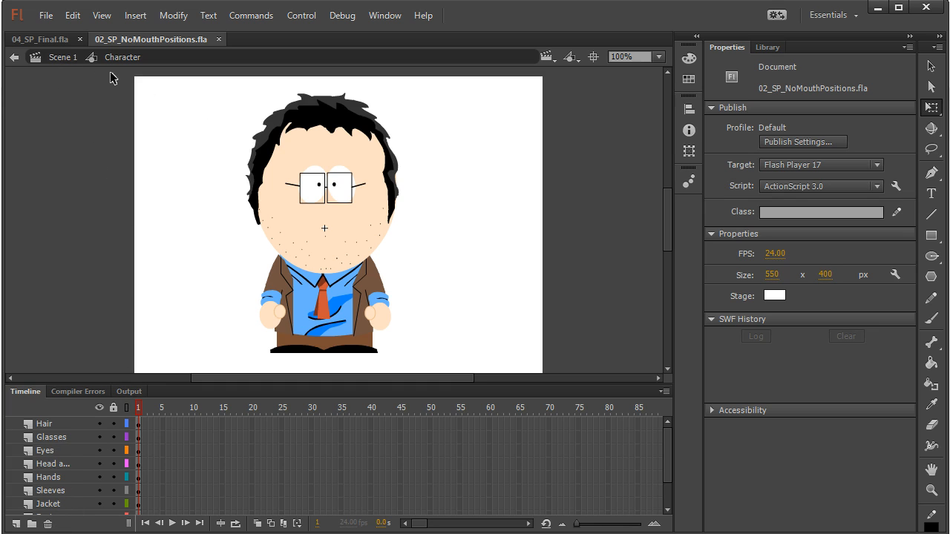
click(61, 58)
drag(285, 152, 399, 155)
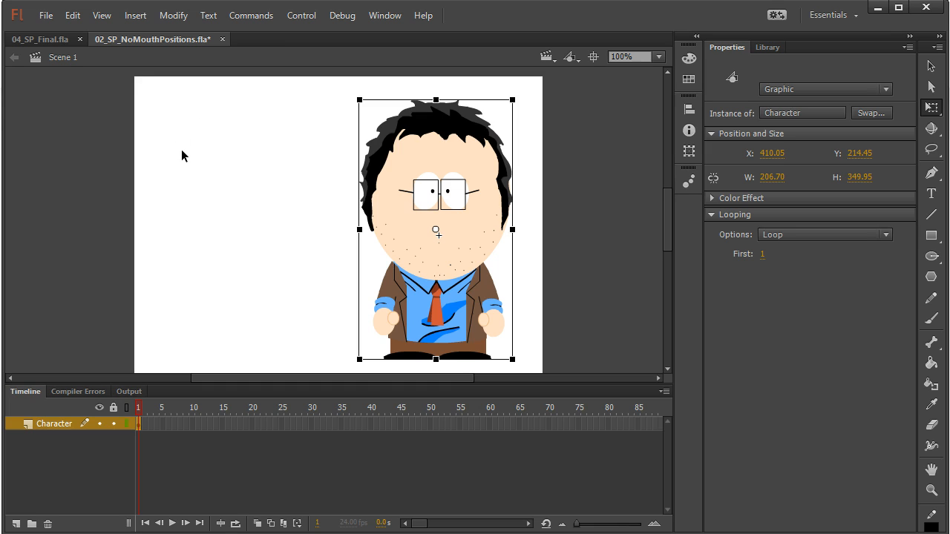
Copy the mouth position text block from 05_MouthPositionGuide.fla and close that file
click(224, 533)
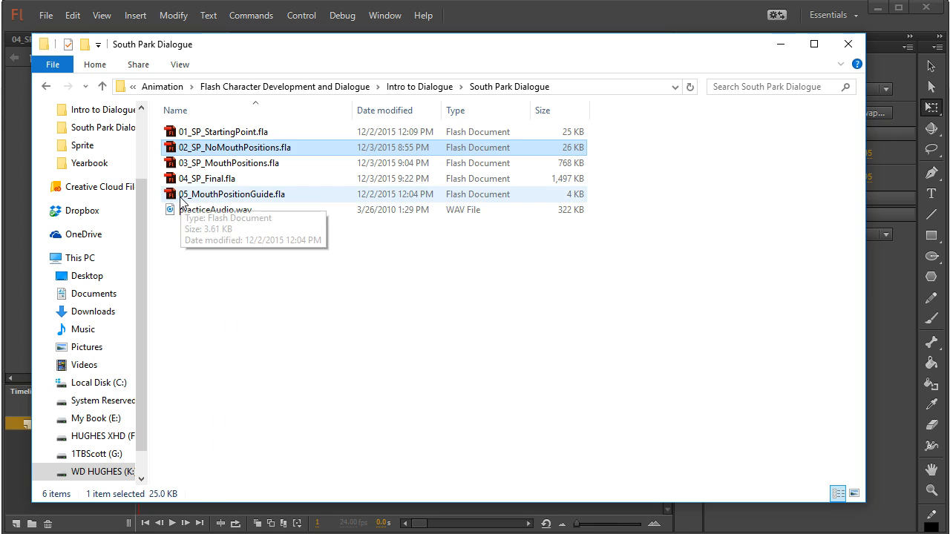
double_click(241, 195)
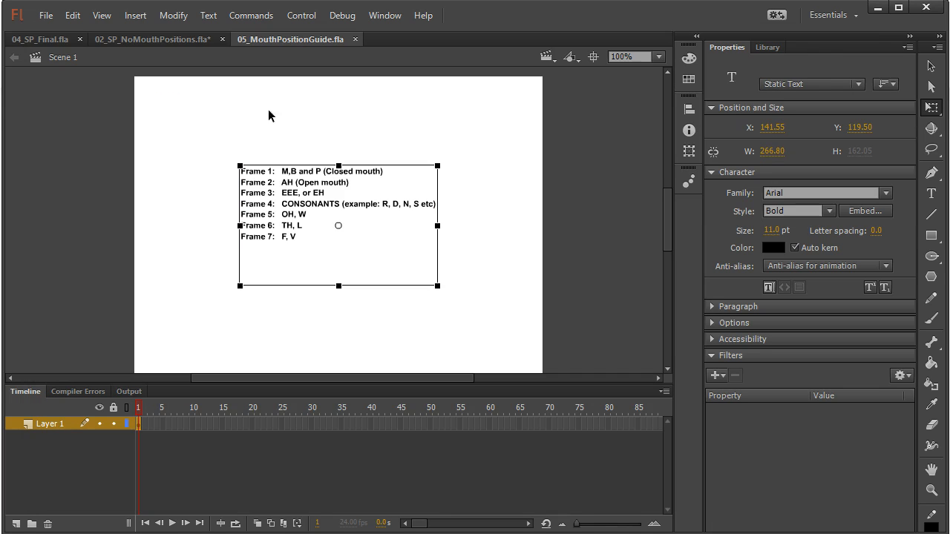
click(244, 127)
click(291, 184)
click(354, 40)
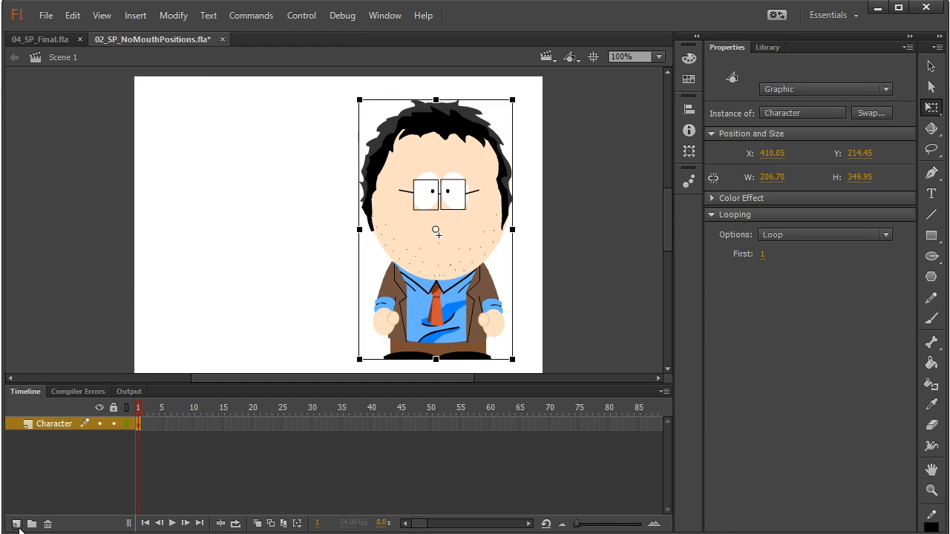
Add a new layer above Character and name it Guide
click(17, 524)
double_click(59, 423)
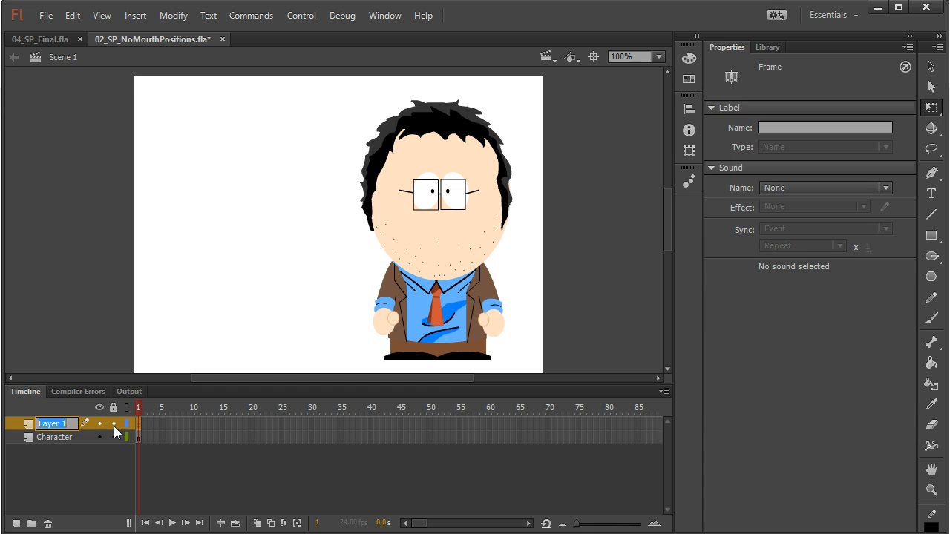
text(Guide)
key(Return)
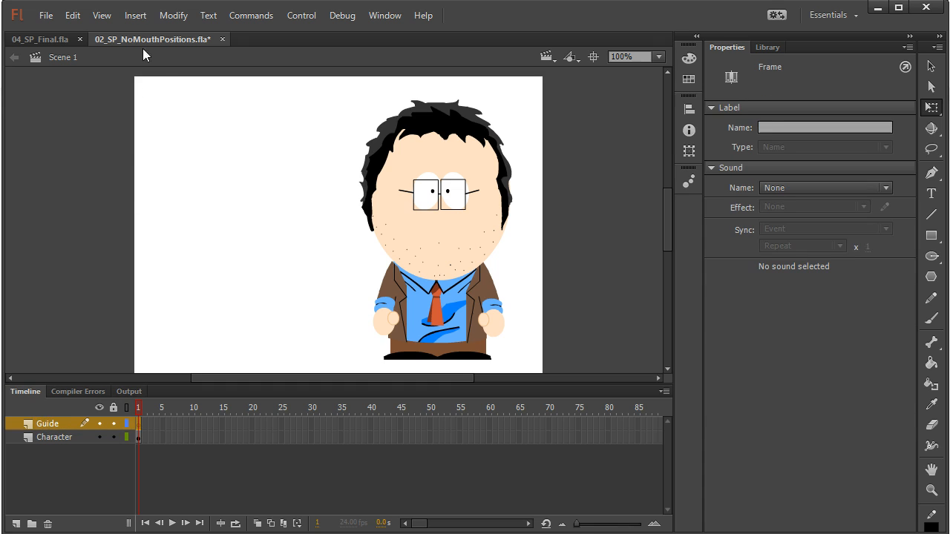
Paste the mouth position text in place on the Guide layer and move it to the stage's upper-left area, about X 31, Y 28
right_click(162, 130)
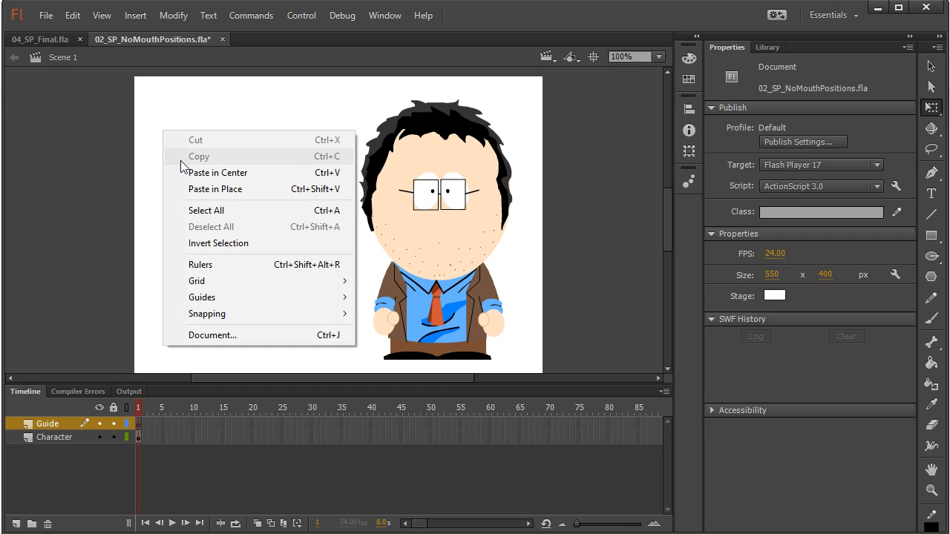
click(191, 191)
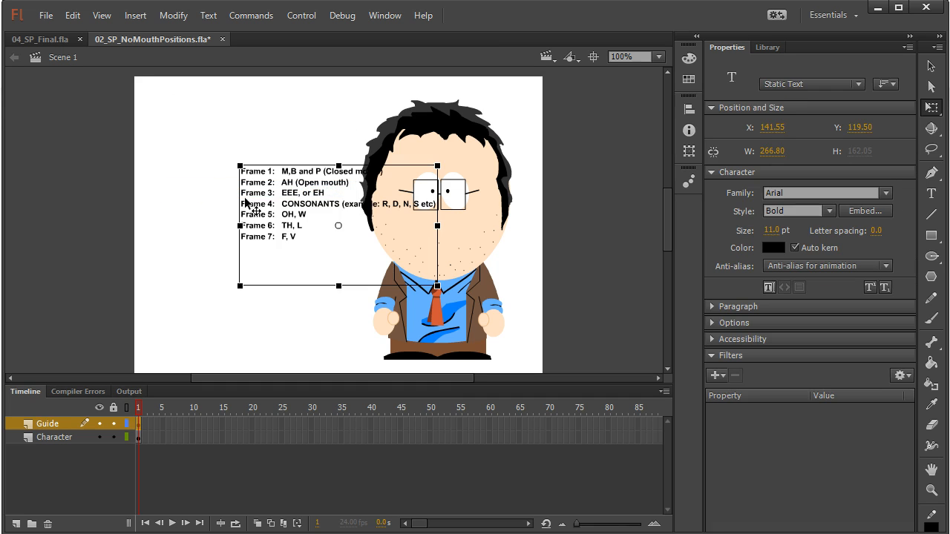
drag(282, 199, 201, 133)
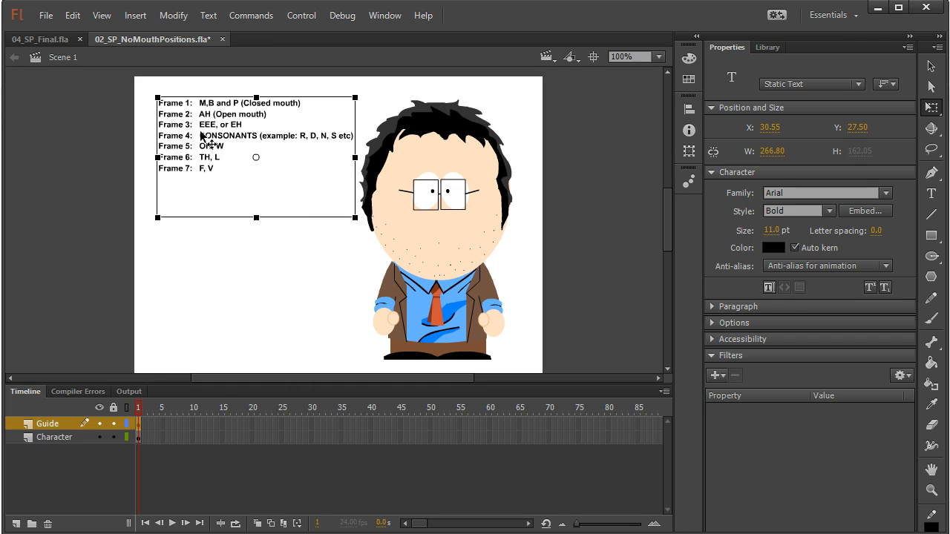
click(256, 287)
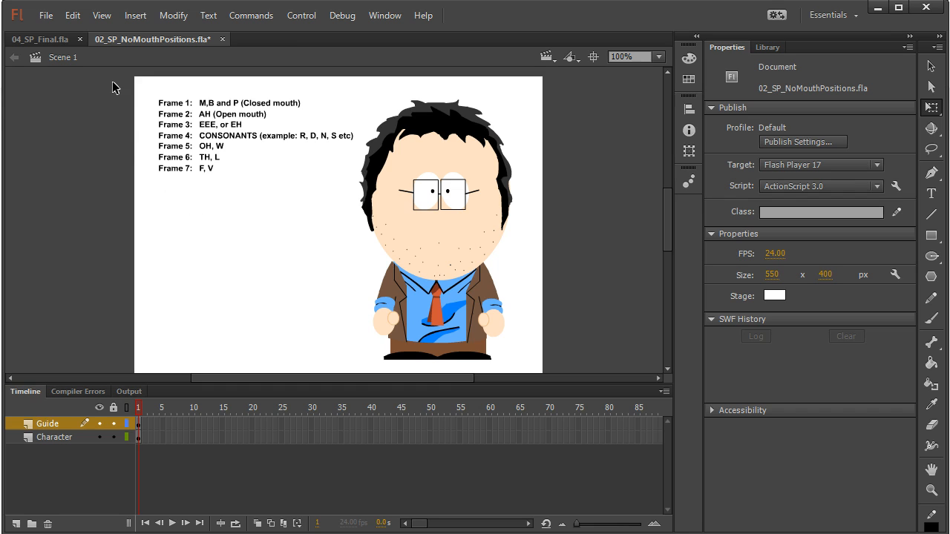
Inside the Character symbol, add a new layer directly above the head layer and name it Mouth
double_click(430, 251)
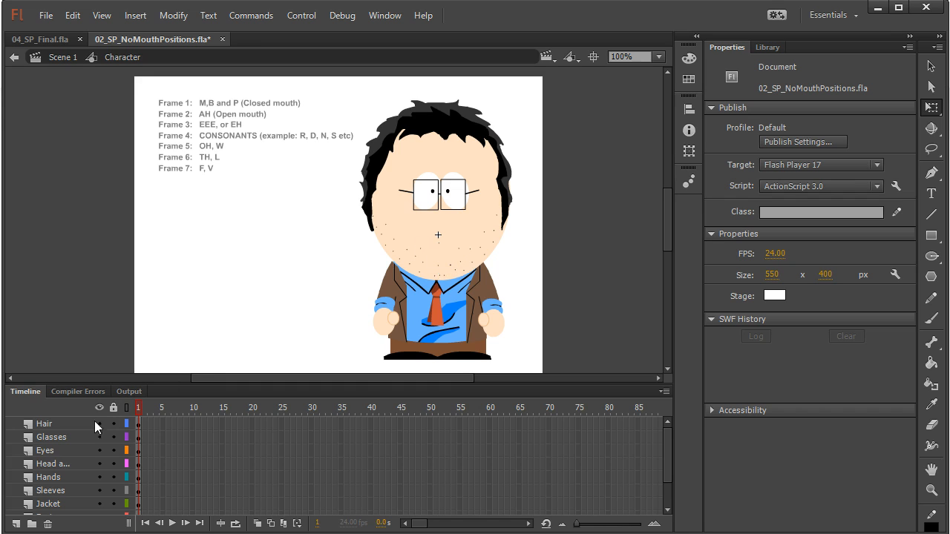
click(50, 464)
click(17, 523)
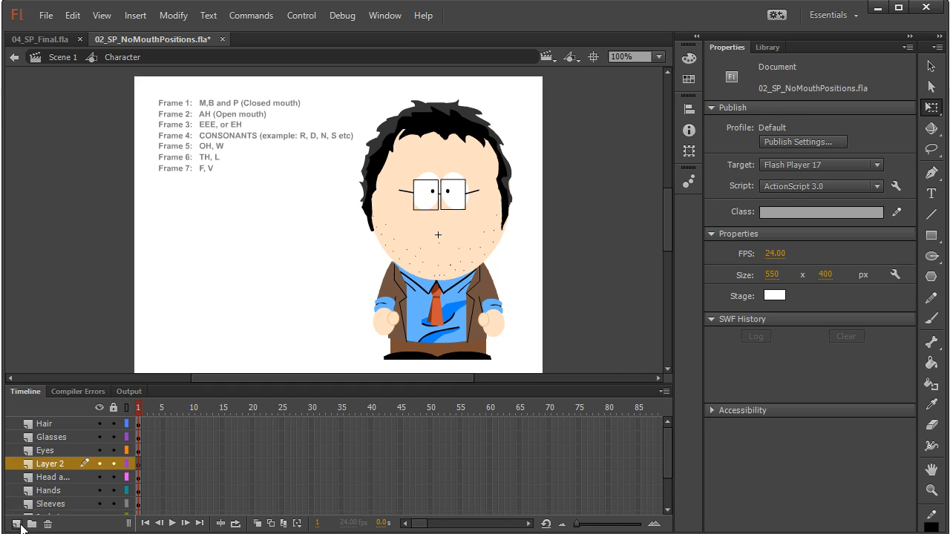
double_click(54, 464)
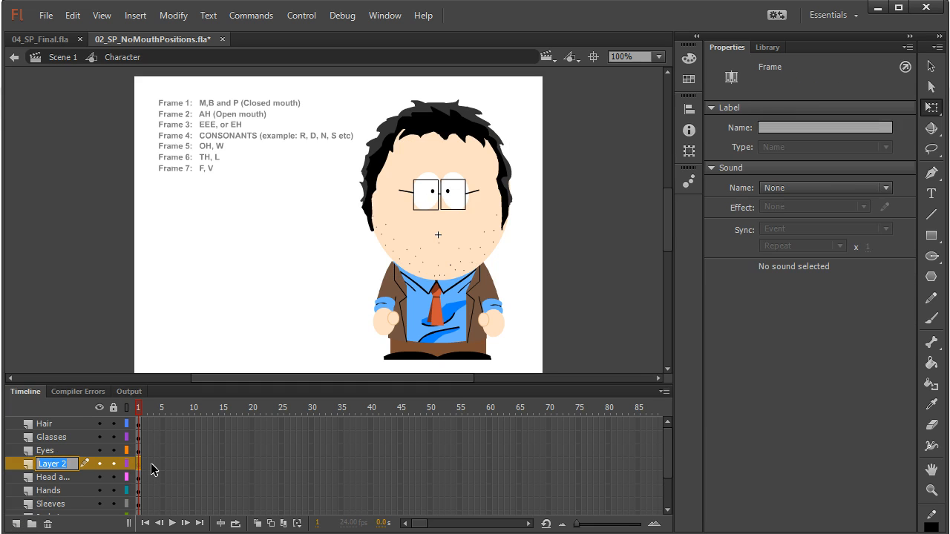
text(Mouth)
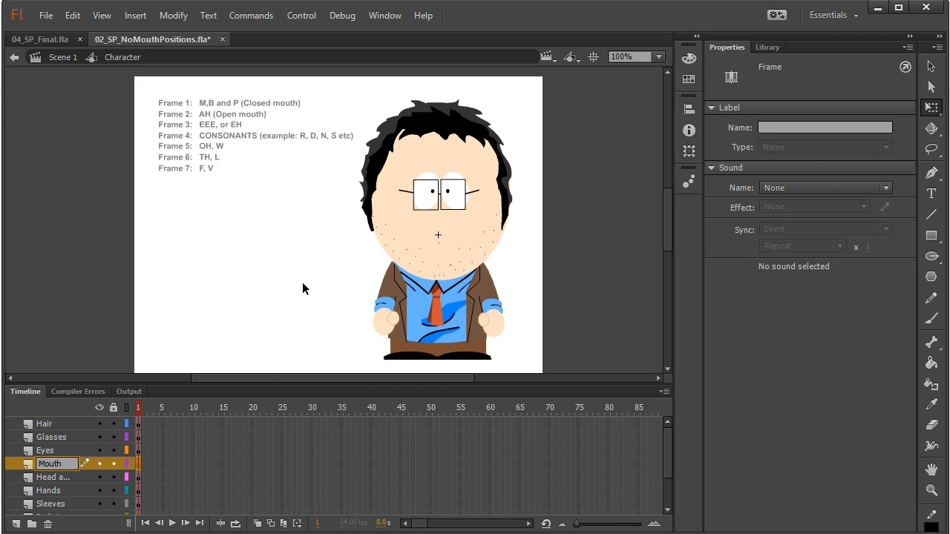
click(281, 256)
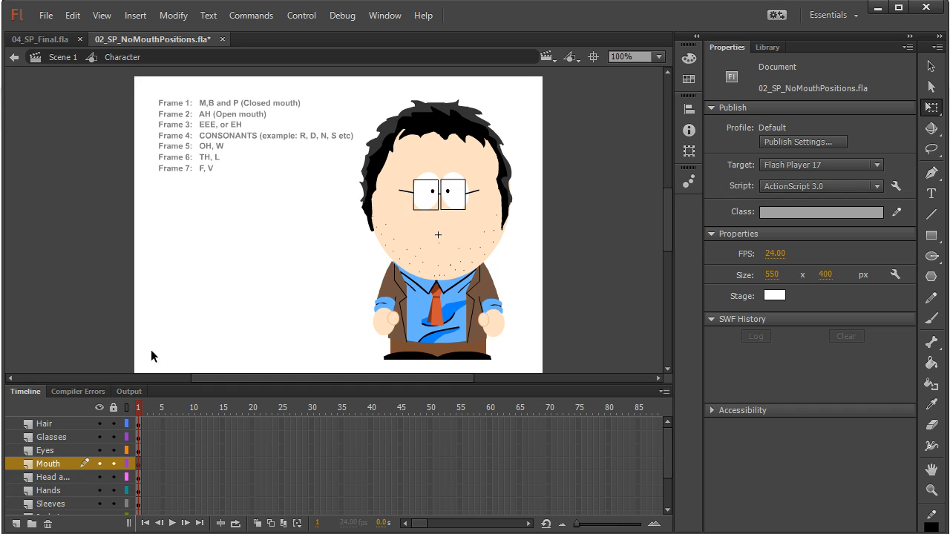
Lock every layer except Mouth and draw a horizontal closed-mouth line about 29 px wide on its frame 1 with the Line tool
click(113, 465)
click(139, 464)
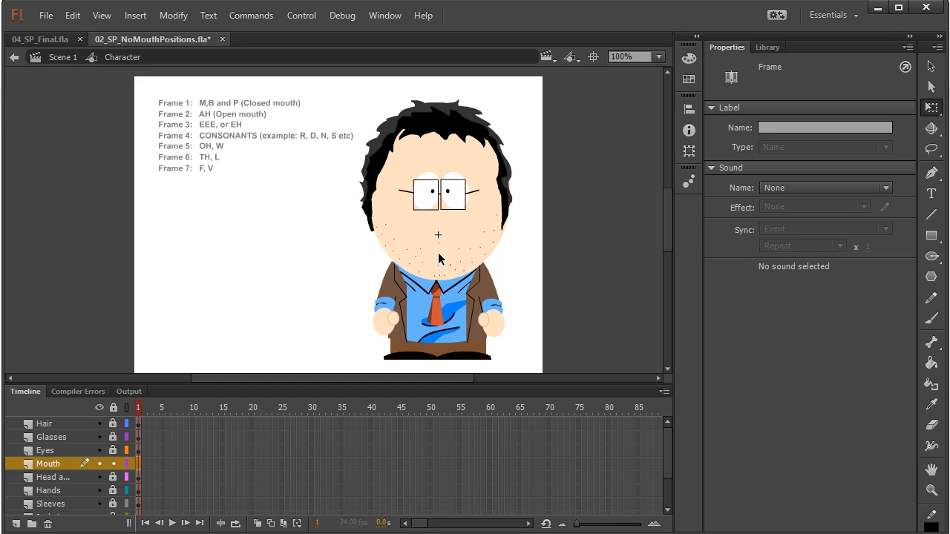
click(932, 214)
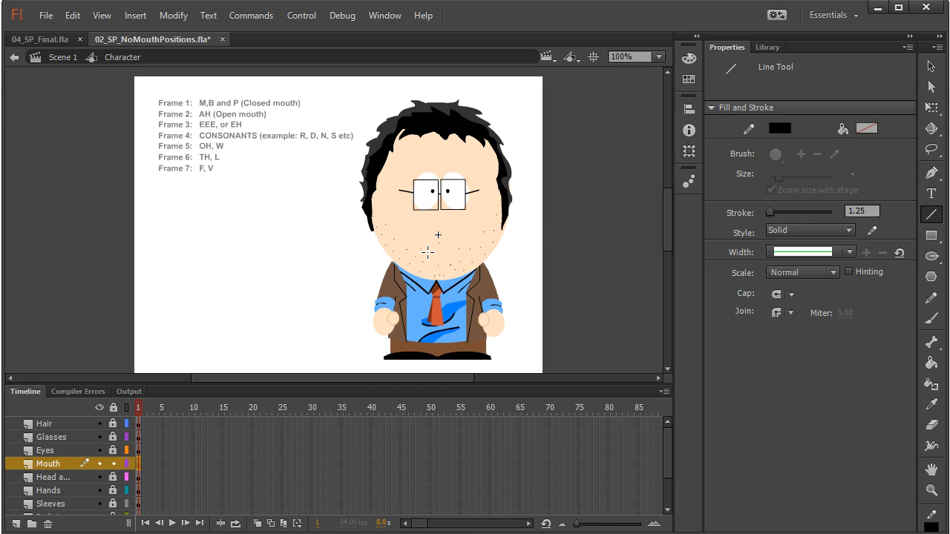
drag(428, 253, 449, 253)
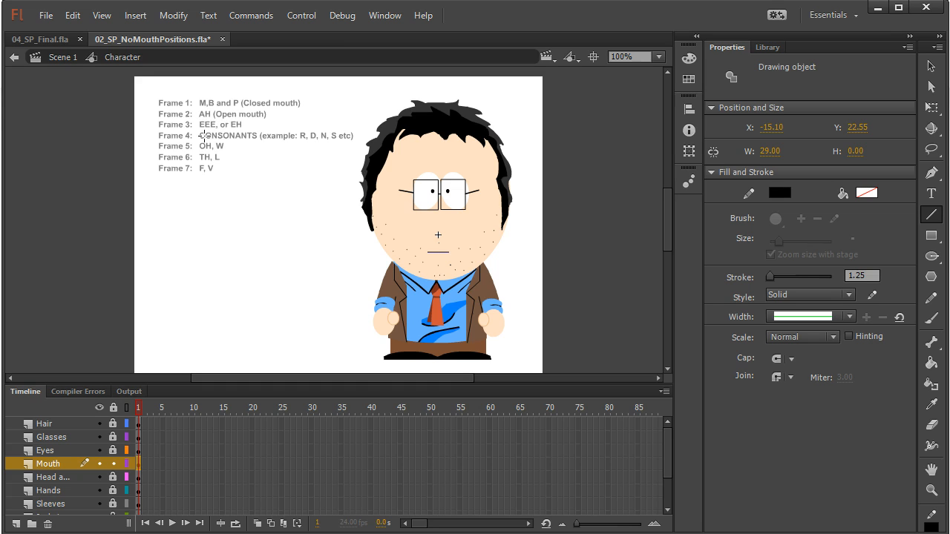
Insert a blank keyframe at frame 2 of the Mouth layer
click(144, 464)
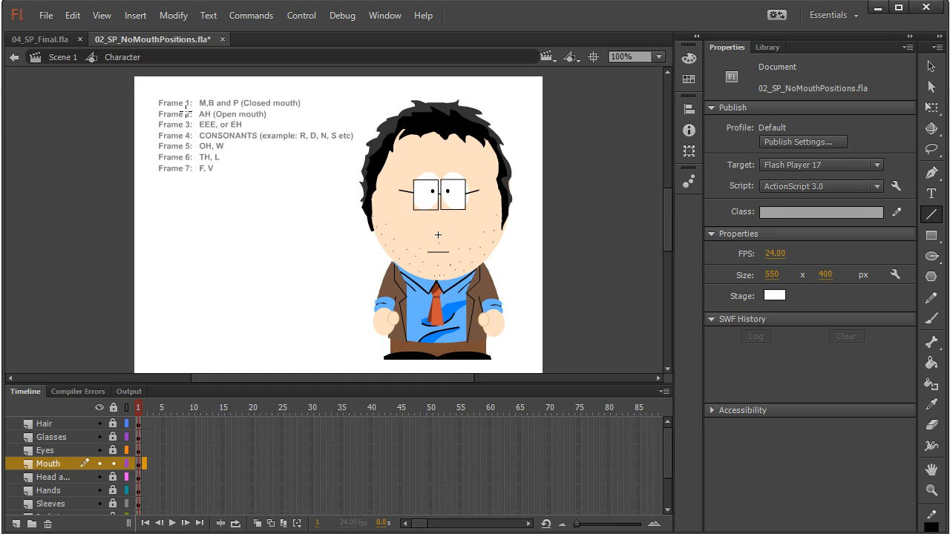
right_click(144, 466)
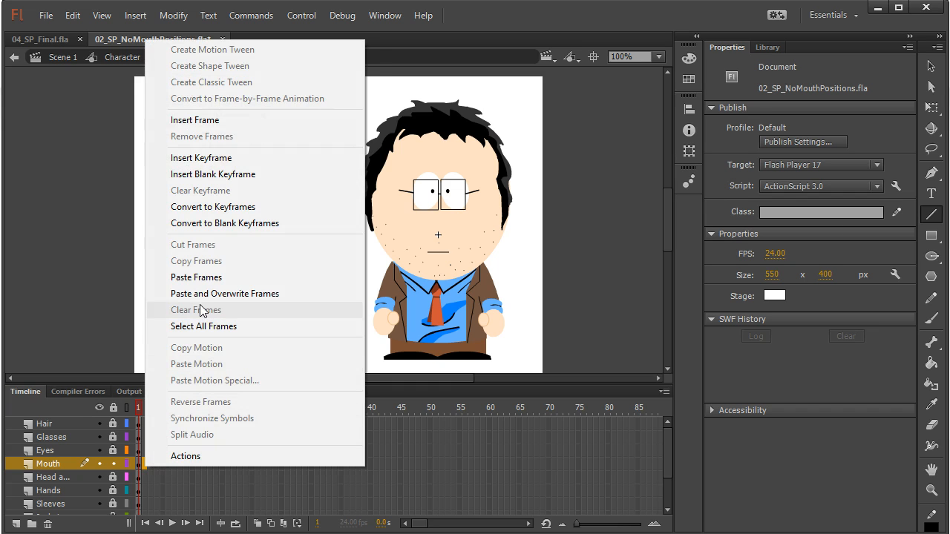
click(229, 175)
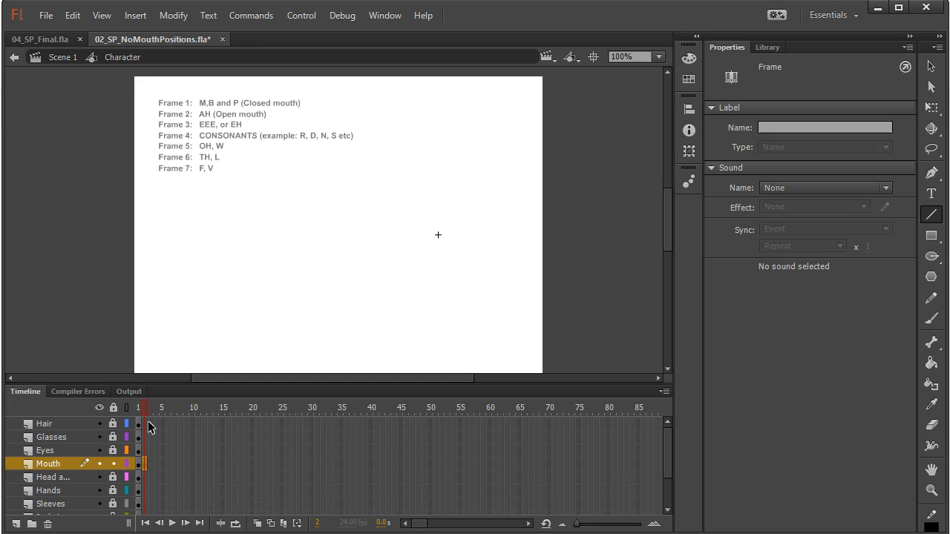
Insert frames at frame 30 on all of the character's layers so every body part extends to that frame
click(312, 426)
drag(312, 466, 311, 514)
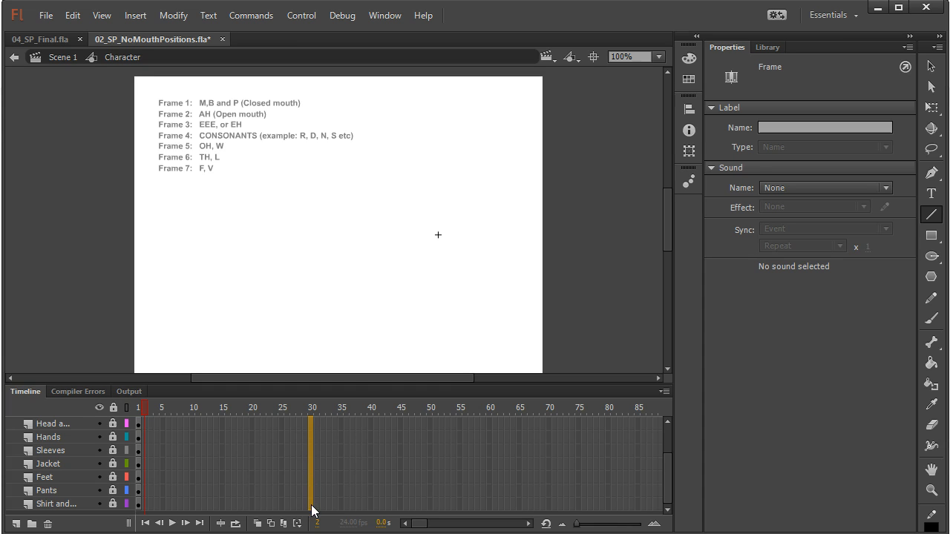
click(312, 507)
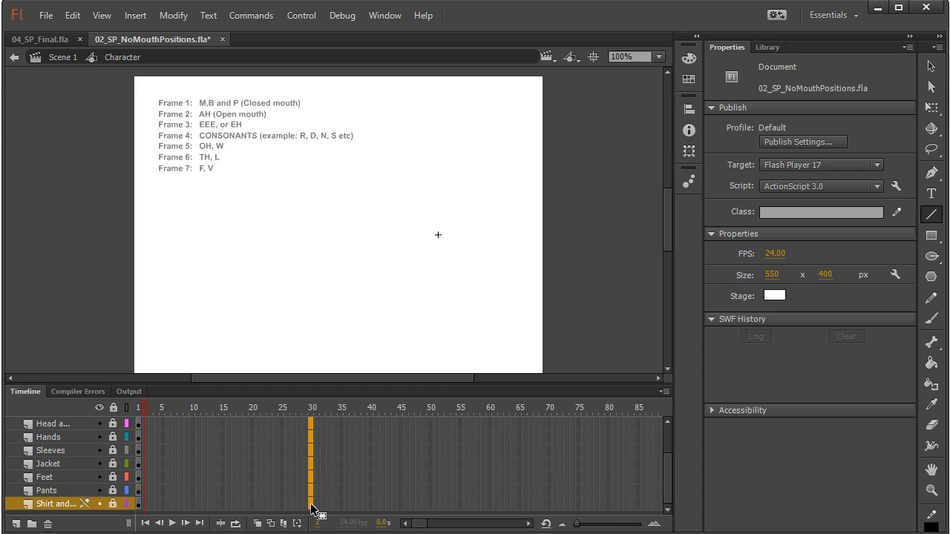
right_click(310, 438)
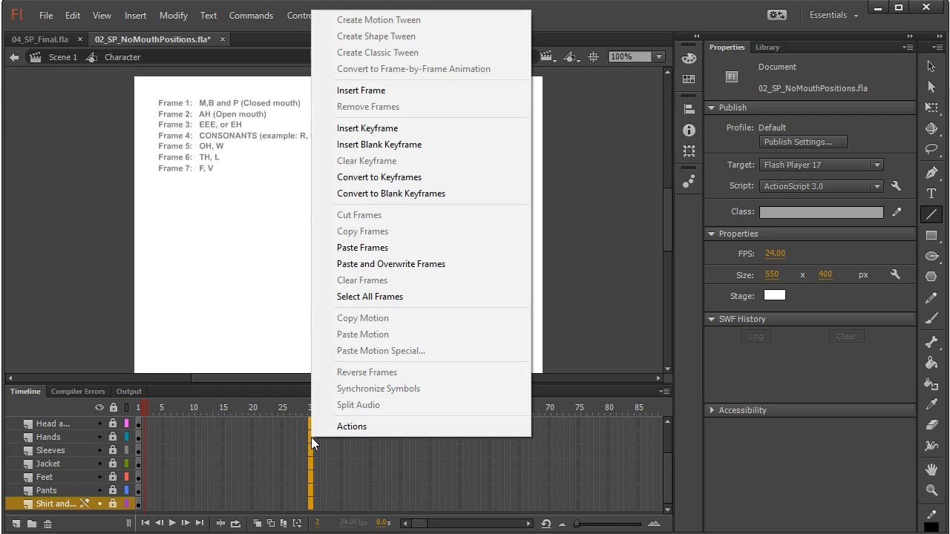
click(364, 94)
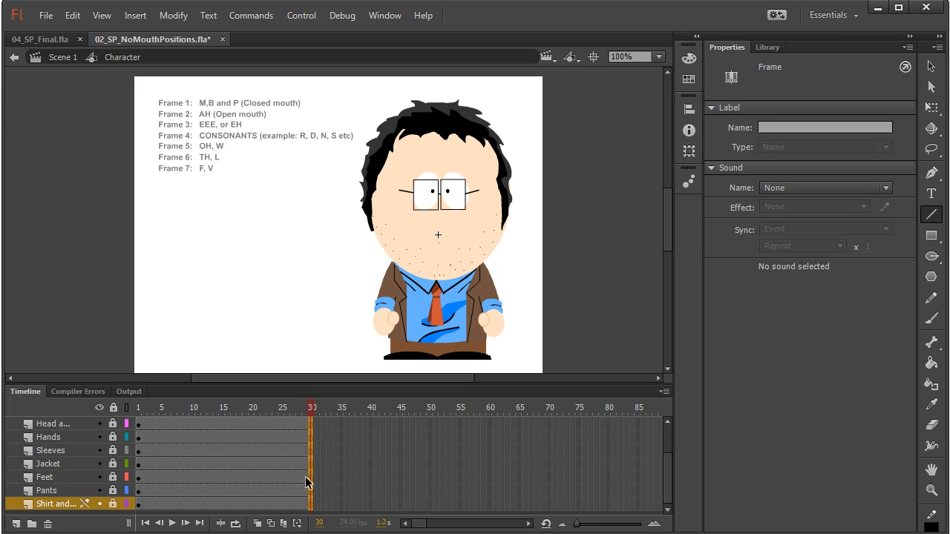
On frame 2 of the Mouth layer, draw a rectangle primitive about 33 by 22 px below the nose area
scroll(251, 475, up, 2)
drag(312, 409, 141, 412)
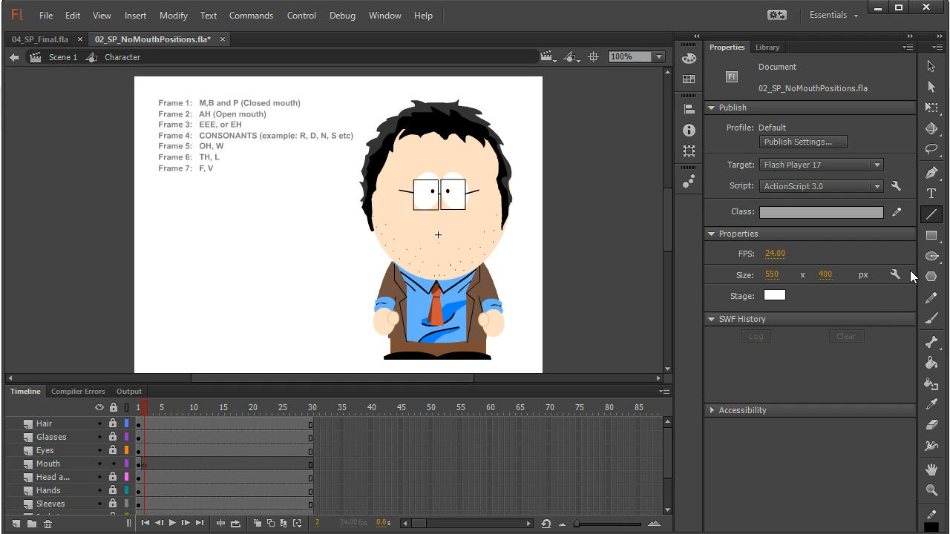
click(932, 236)
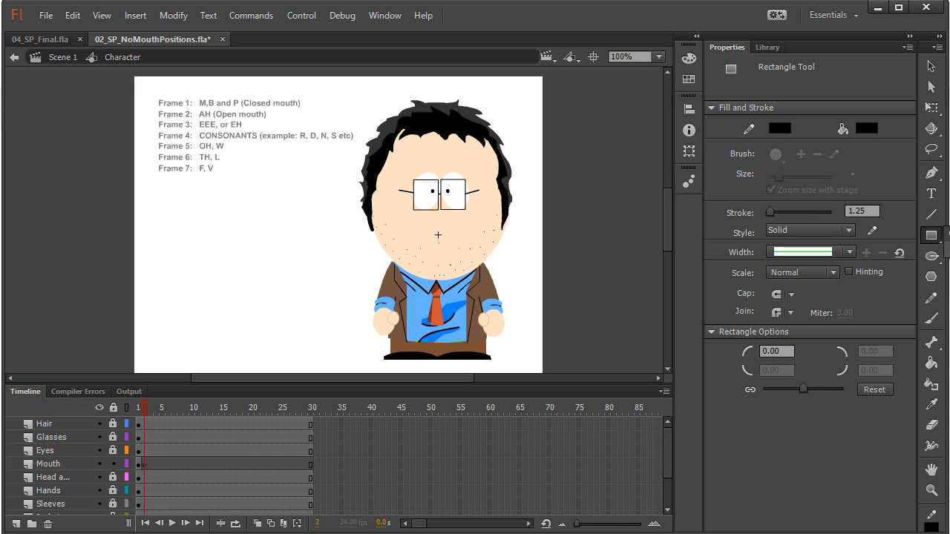
click(947, 251)
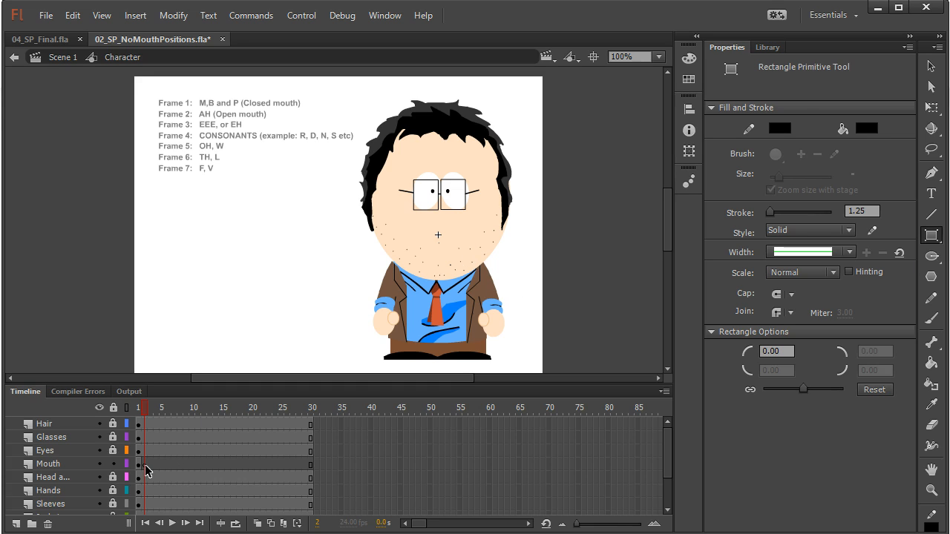
click(146, 465)
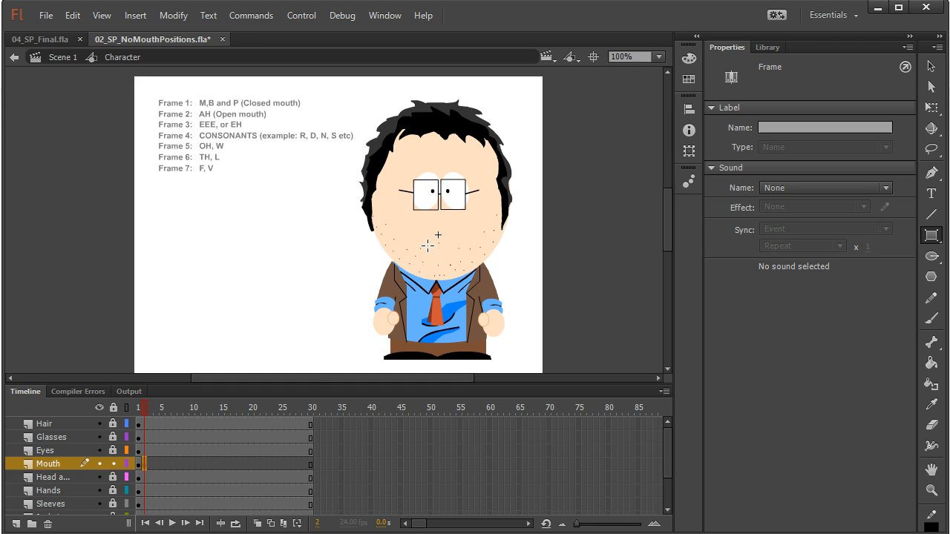
drag(428, 246, 452, 261)
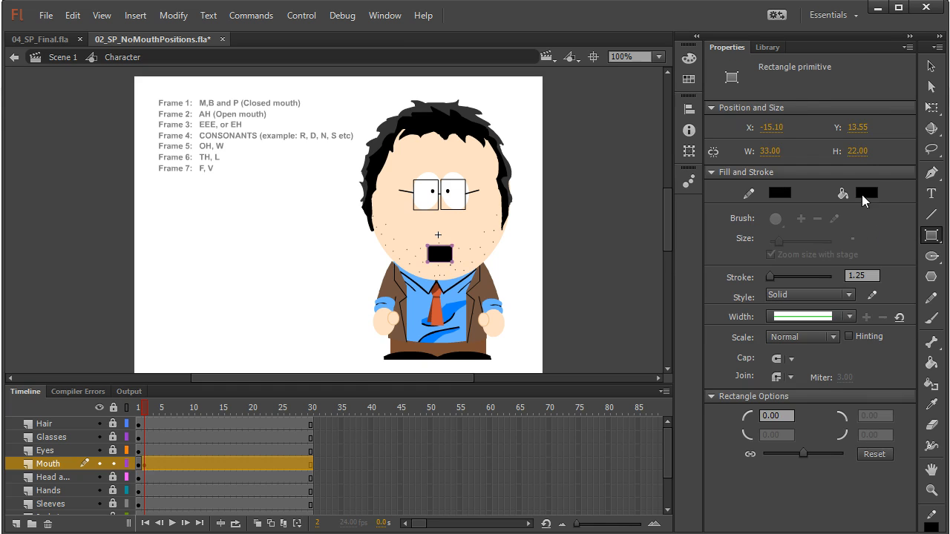
Change the mouth rectangle's fill color to white, keeping its black outline, and deselect it
click(862, 195)
click(903, 292)
click(937, 65)
click(605, 156)
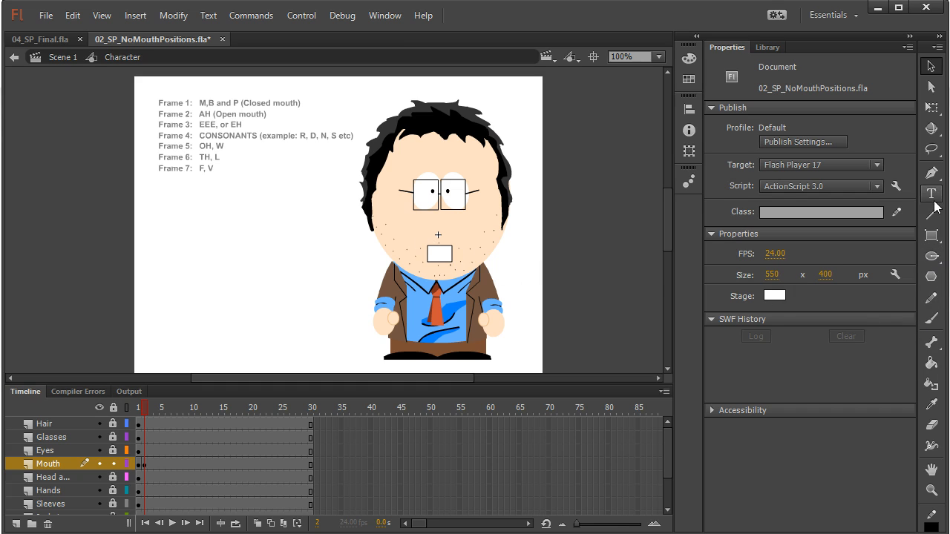
Round all corners of the white mouth rectangle into a pill-like open mouth and shift it slightly left
click(931, 490)
drag(391, 195, 477, 283)
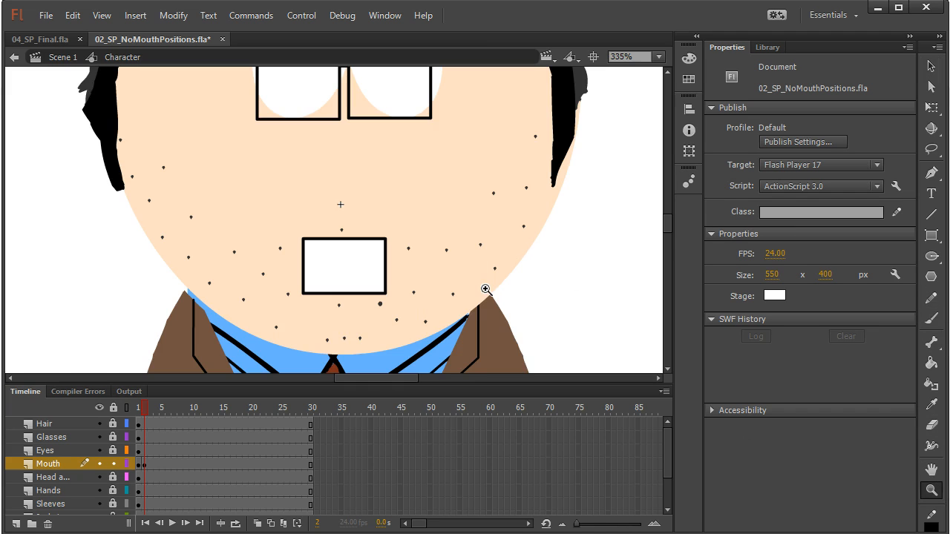
click(932, 66)
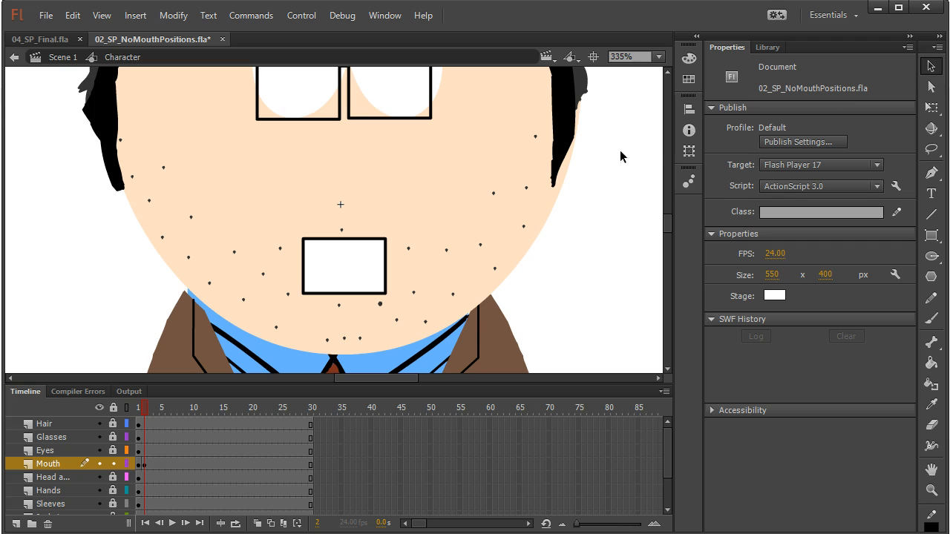
click(380, 250)
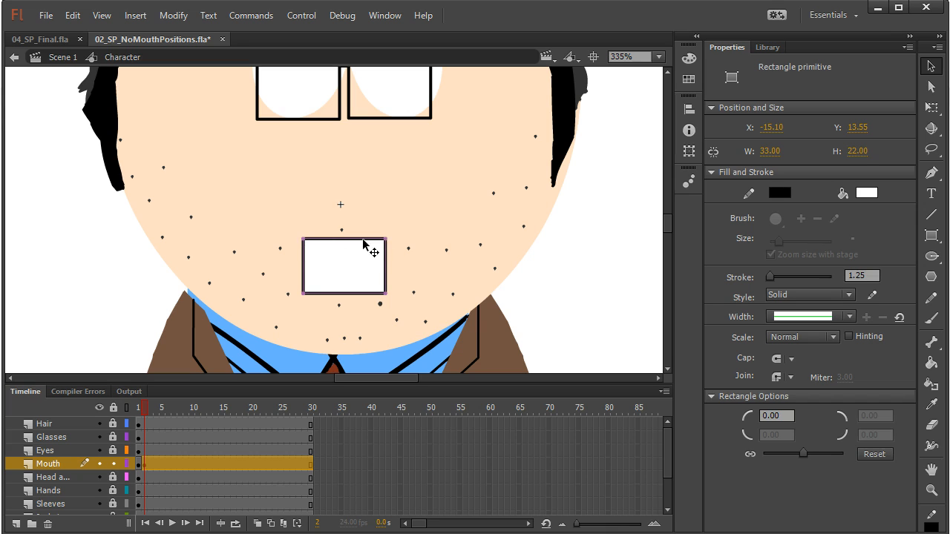
drag(385, 241, 352, 260)
click(548, 261)
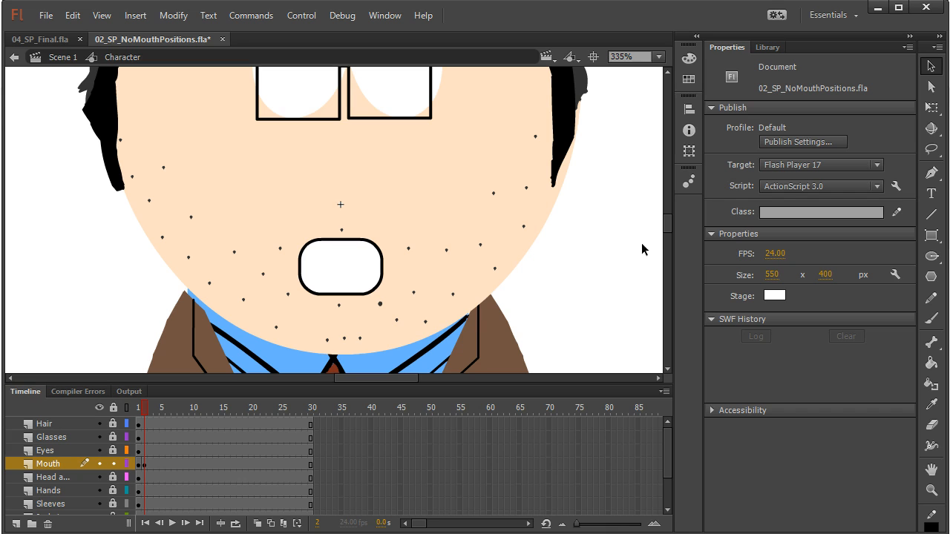
Draw a horizontal black line about 33 px wide across the middle of the rounded mouth with the Line tool
click(932, 215)
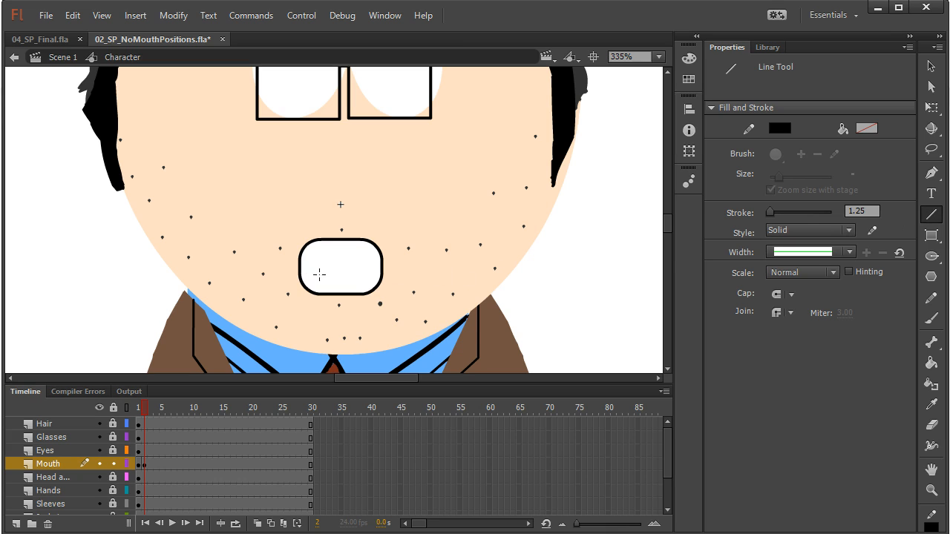
drag(300, 265, 373, 265)
drag(380, 264, 381, 265)
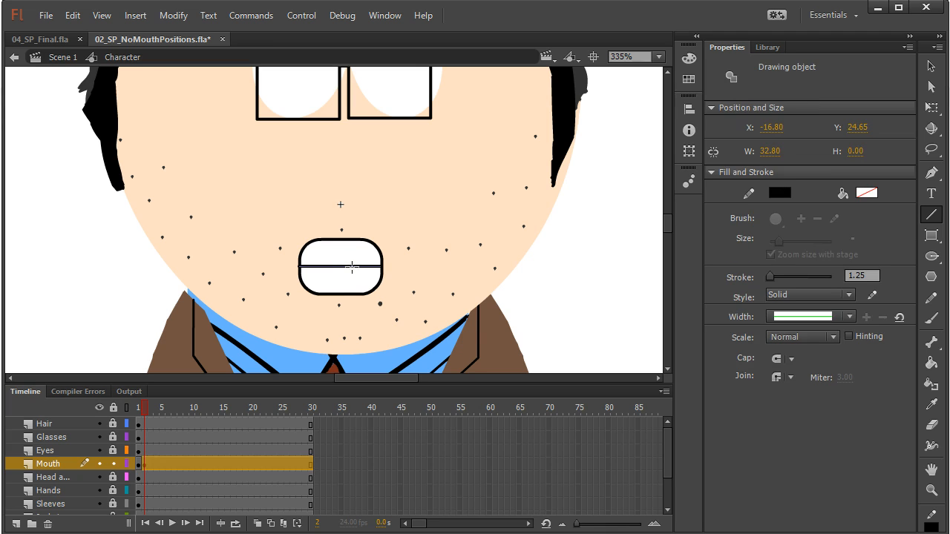
Thicken the line inside the mouth to a 10.85 stroke and set its cap to None
scroll(463, 275, up, 3)
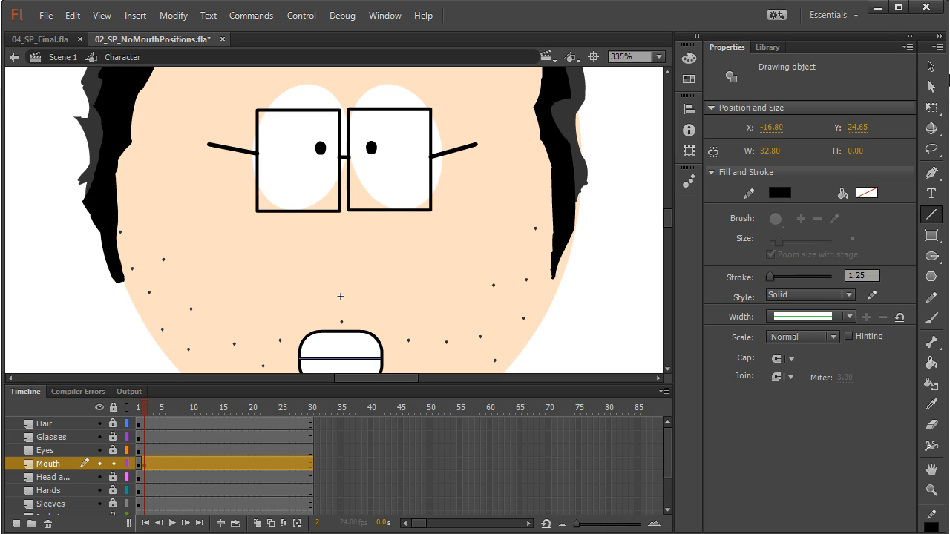
key(v)
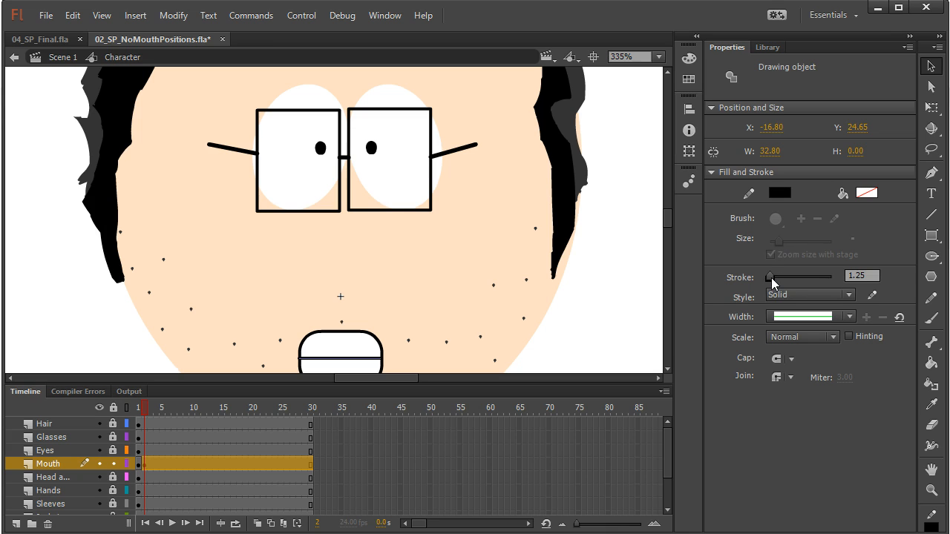
drag(771, 277, 776, 282)
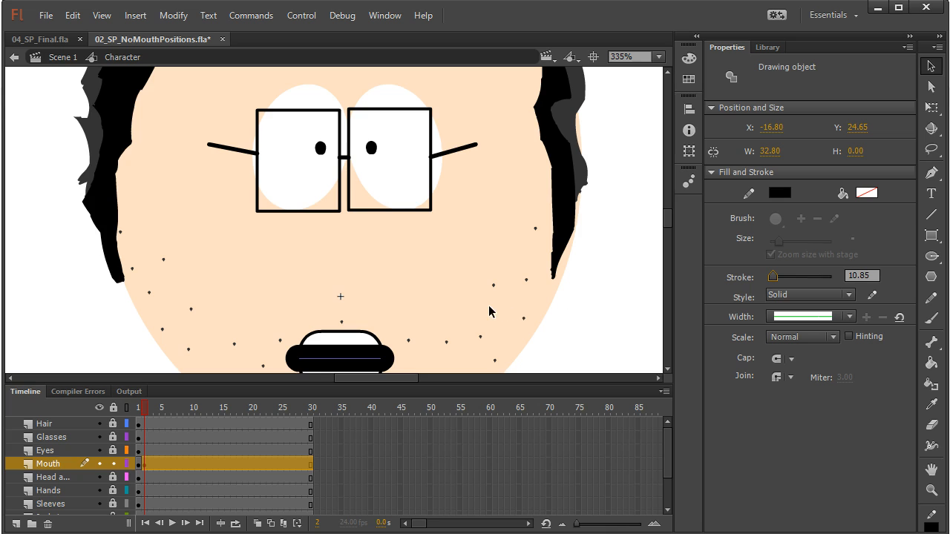
scroll(488, 311, down, 3)
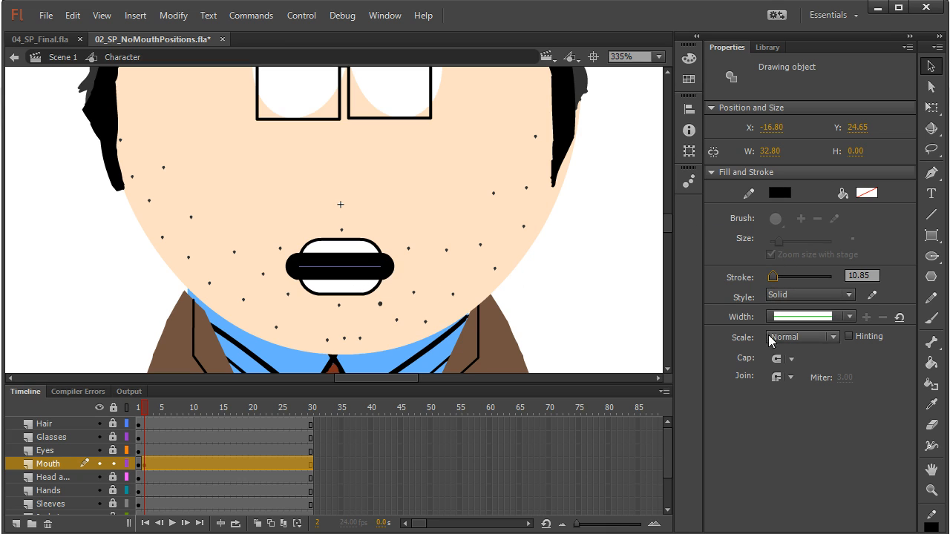
click(786, 360)
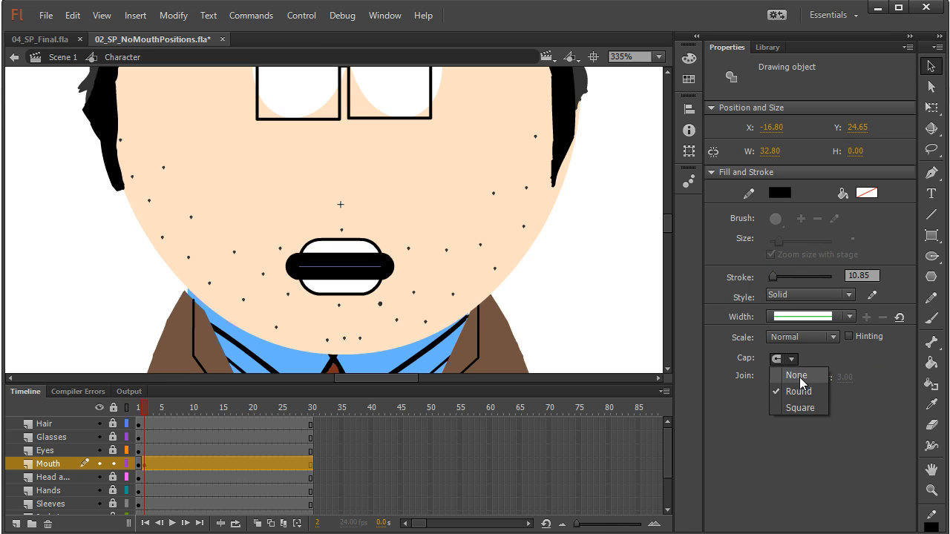
click(797, 377)
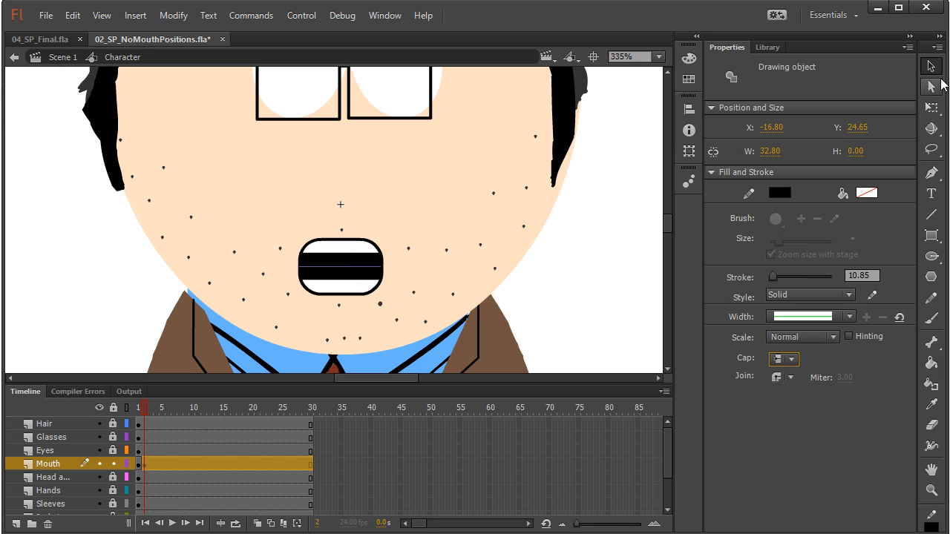
click(610, 193)
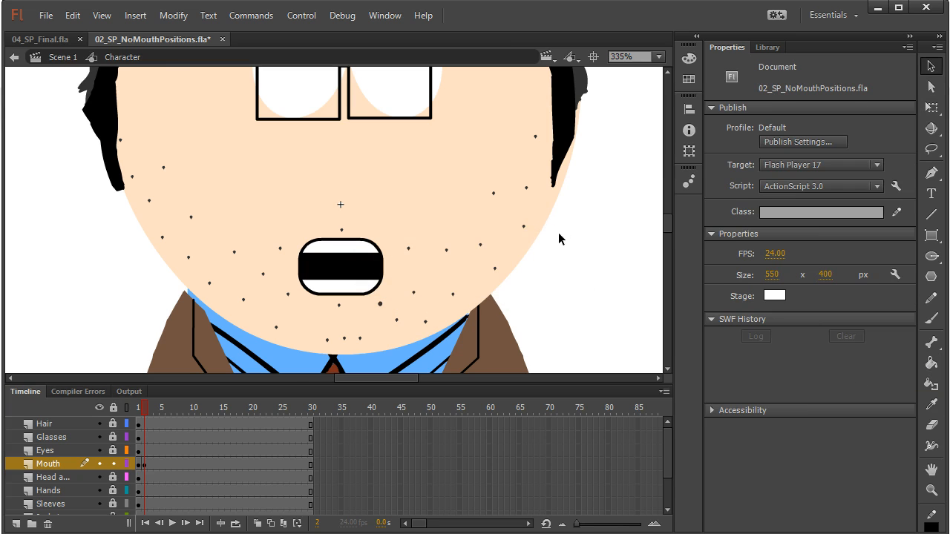
Preview the closed and open mouths on frames 1 and 2, and insert a keyframe at frame 3 of the Mouth layer
scroll(559, 238, up, 3)
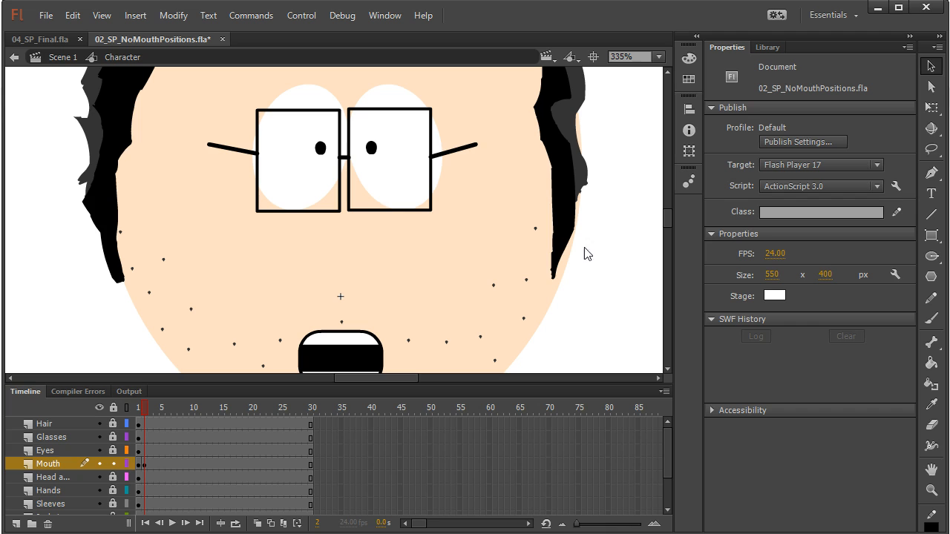
double_click(931, 469)
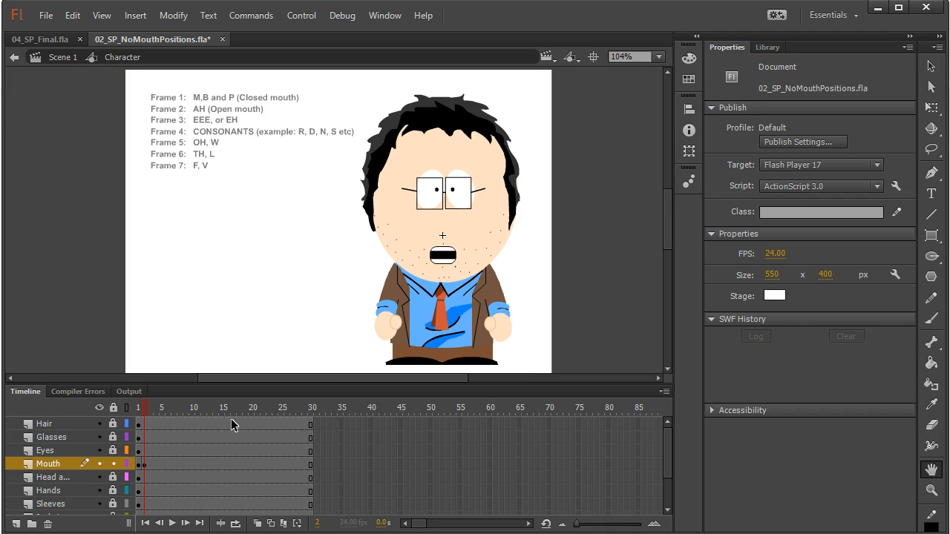
drag(142, 406, 139, 407)
click(150, 465)
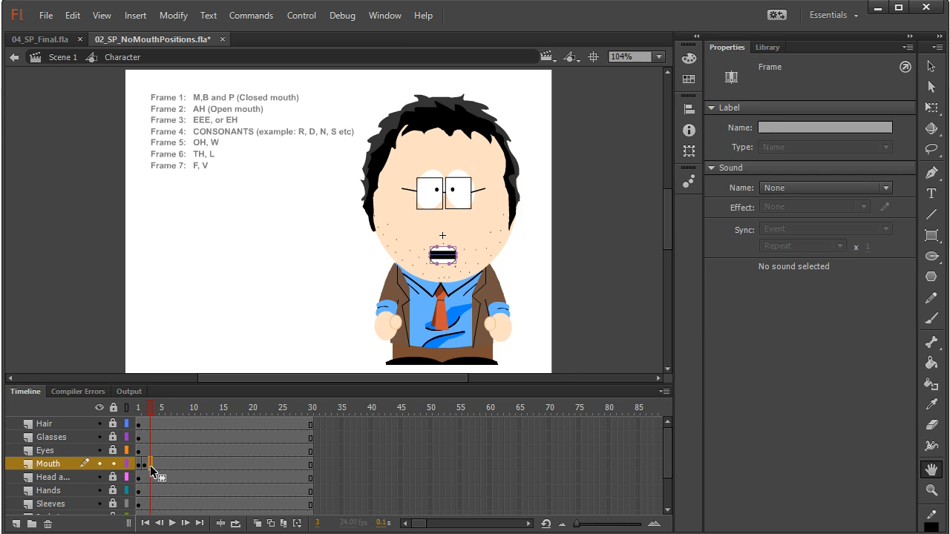
drag(148, 405, 139, 409)
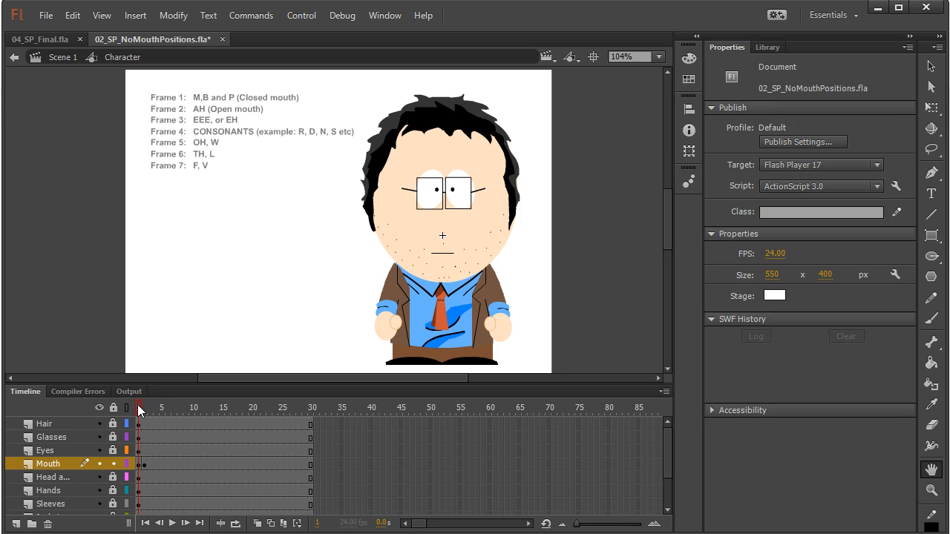
click(141, 405)
click(149, 466)
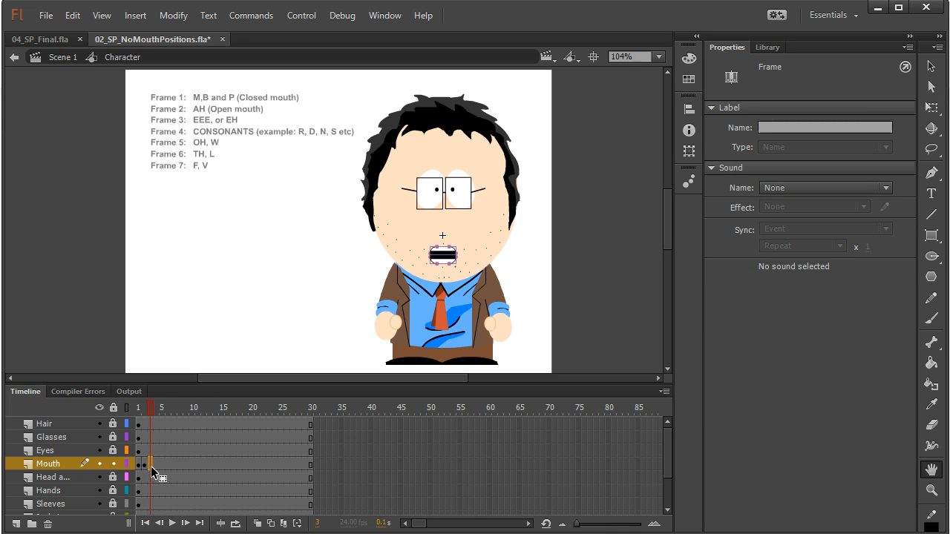
right_click(150, 466)
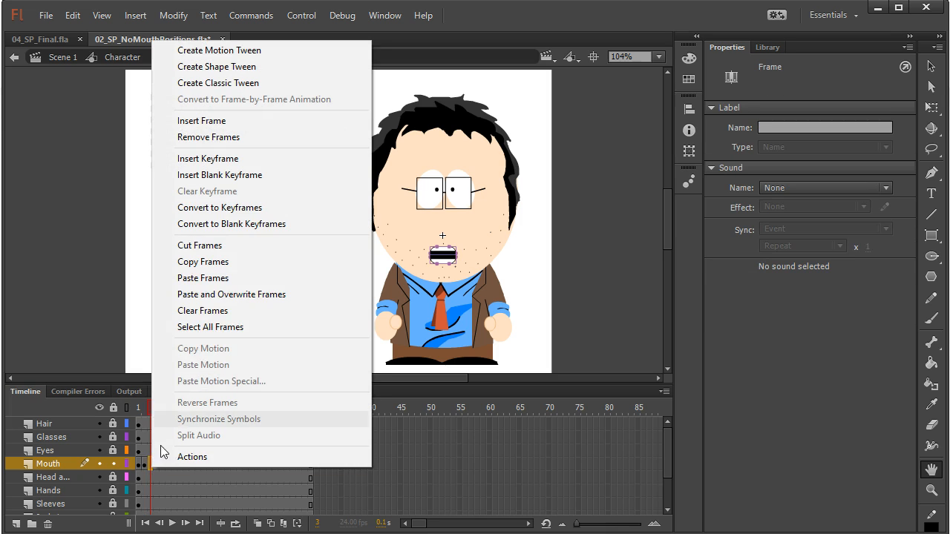
click(241, 160)
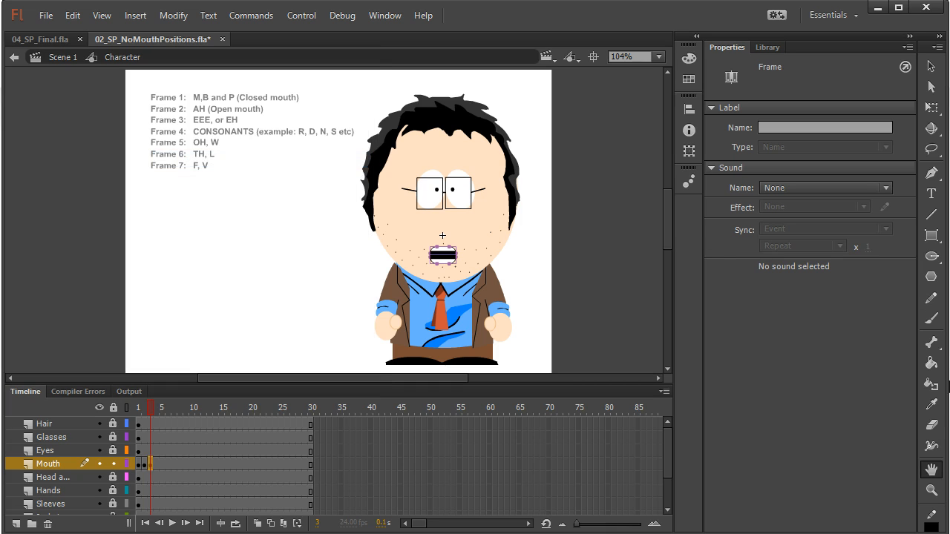
On frame 3, reduce the black line inside the mouth to a 6.00 stroke and compare it with the earlier mouth frames
click(931, 490)
drag(362, 199, 546, 300)
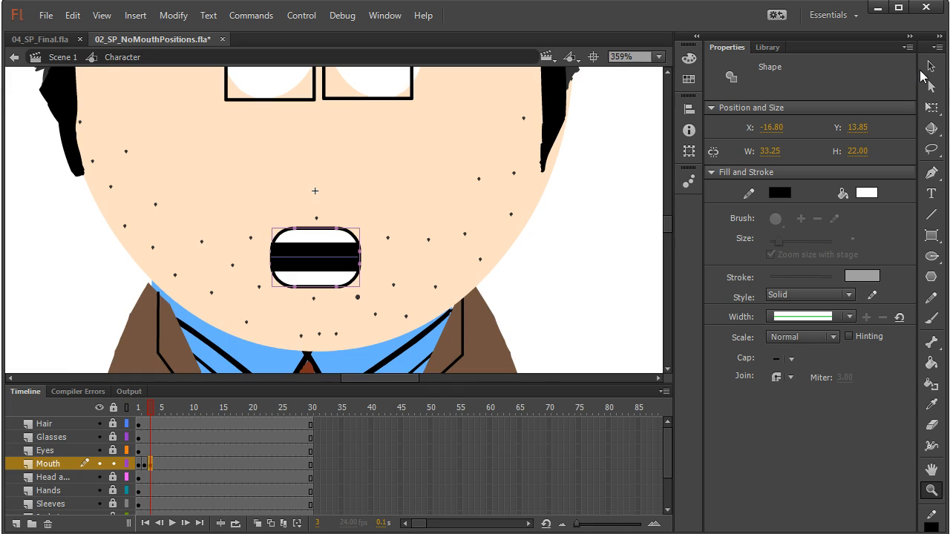
click(930, 67)
click(584, 201)
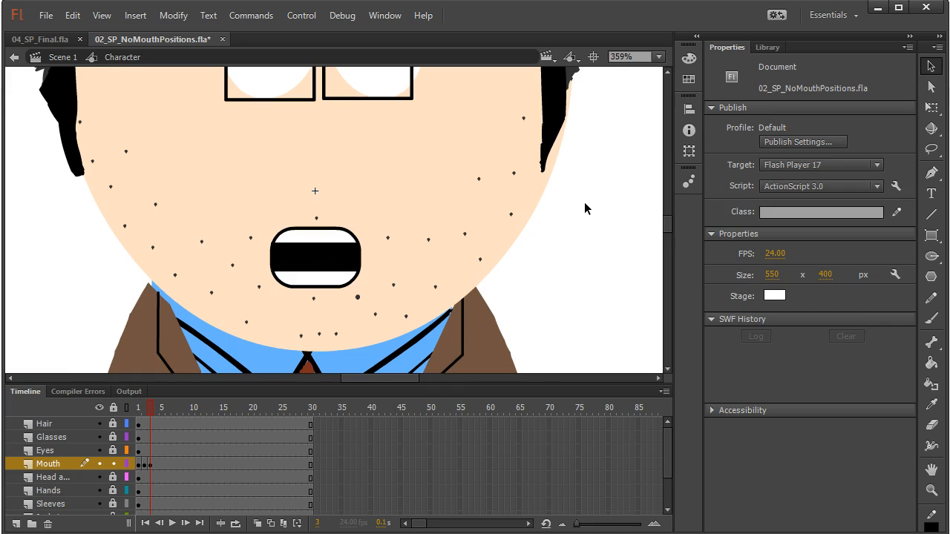
click(326, 260)
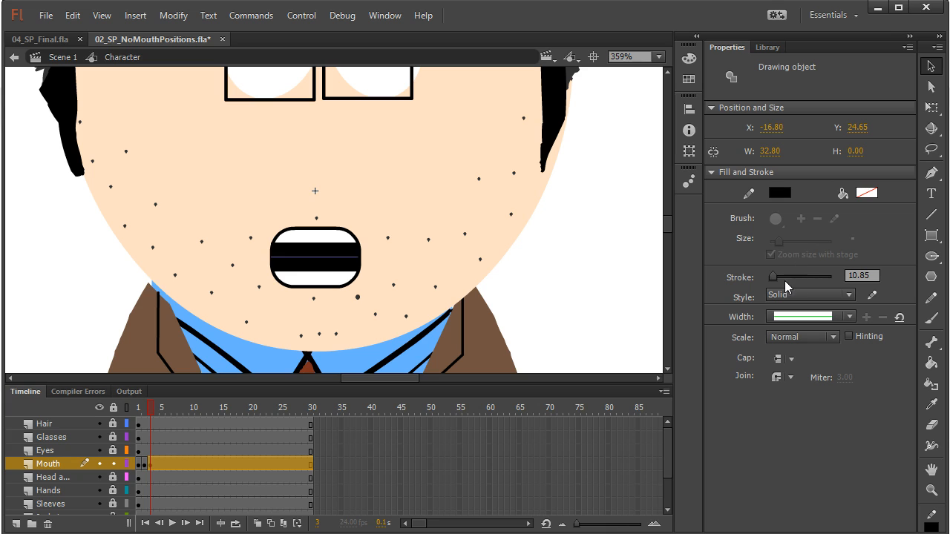
drag(771, 277, 770, 280)
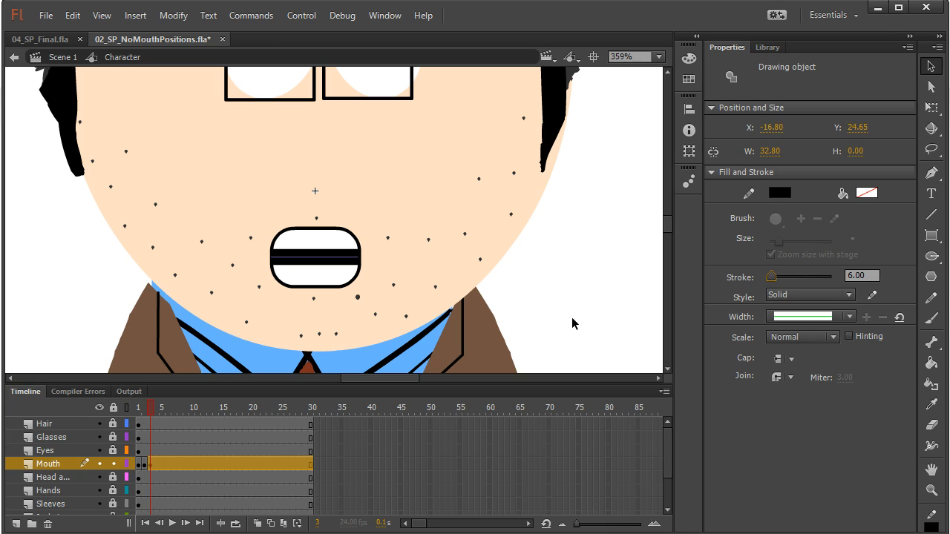
drag(151, 408, 136, 410)
click(145, 410)
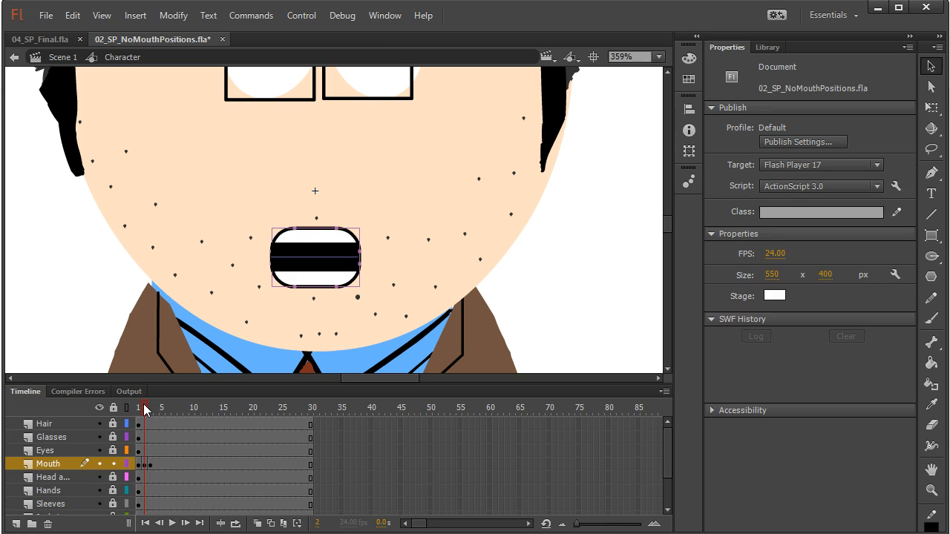
Insert a keyframe at frame 4 of the Mouth layer, carrying over the frame 3 mouth
click(150, 408)
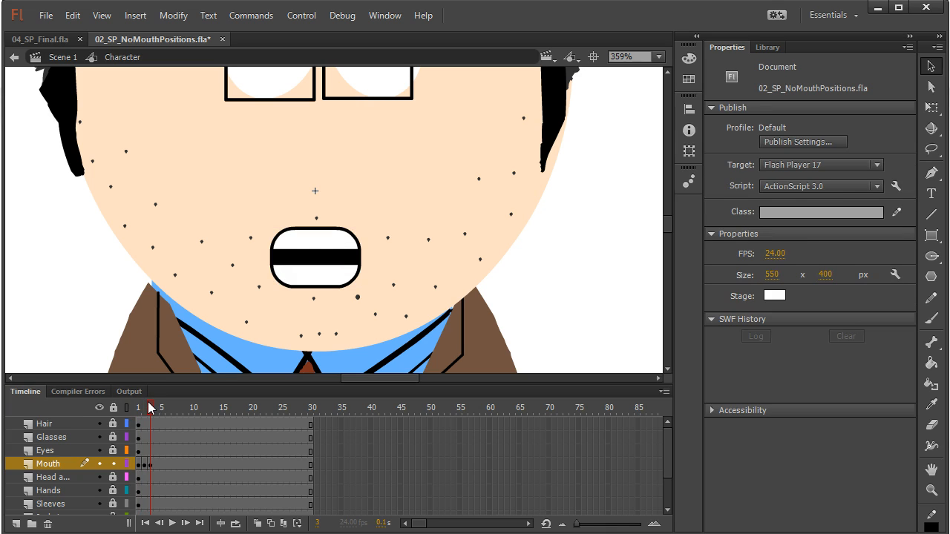
click(156, 465)
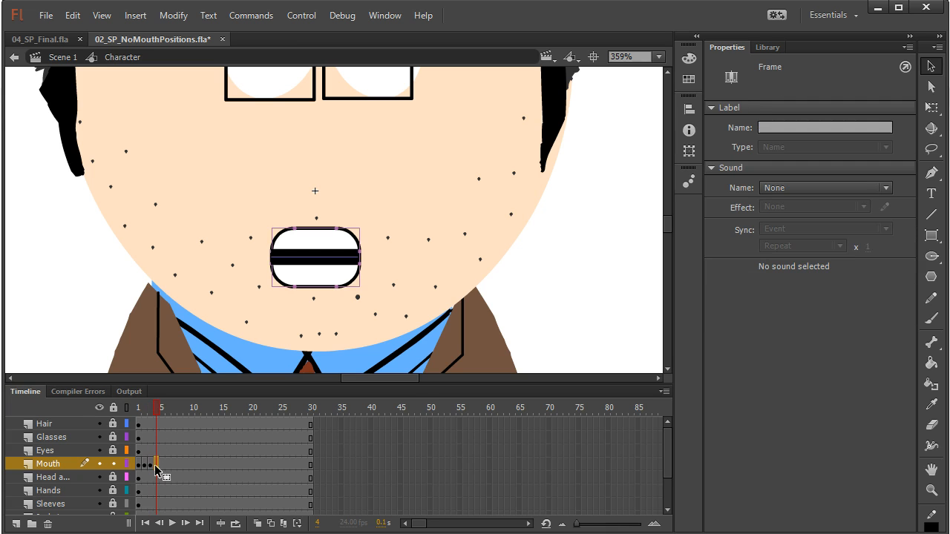
right_click(154, 464)
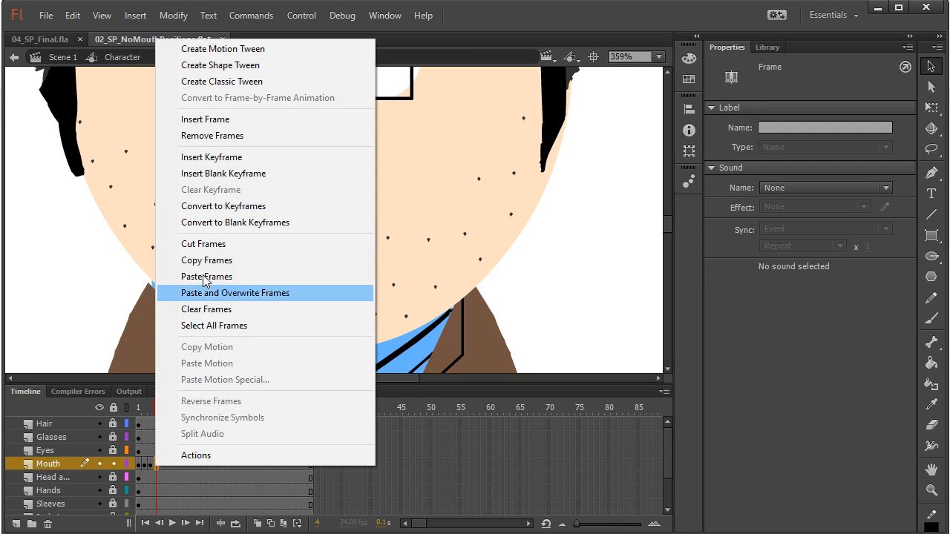
click(231, 158)
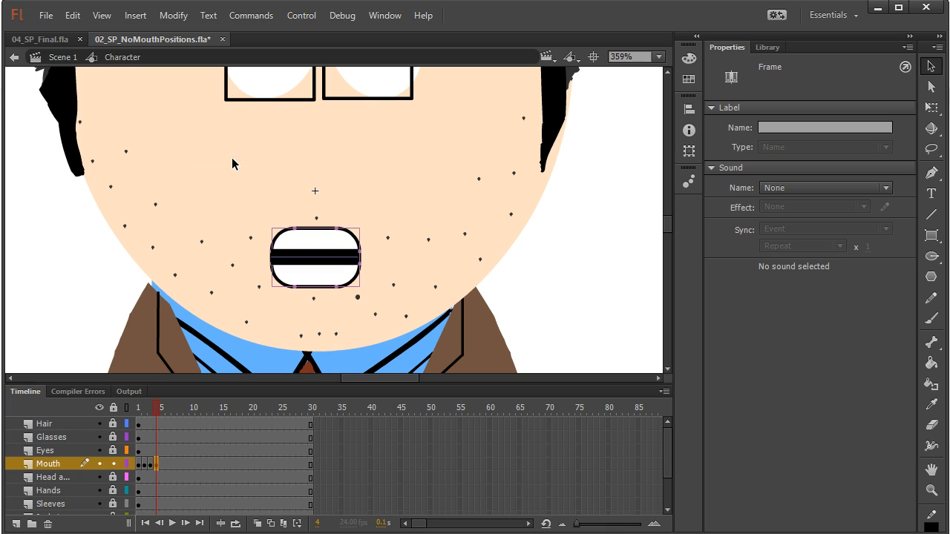
Thin the black line inside the frame 4 mouth to a 1.15 stroke and check it on the whole character
click(401, 272)
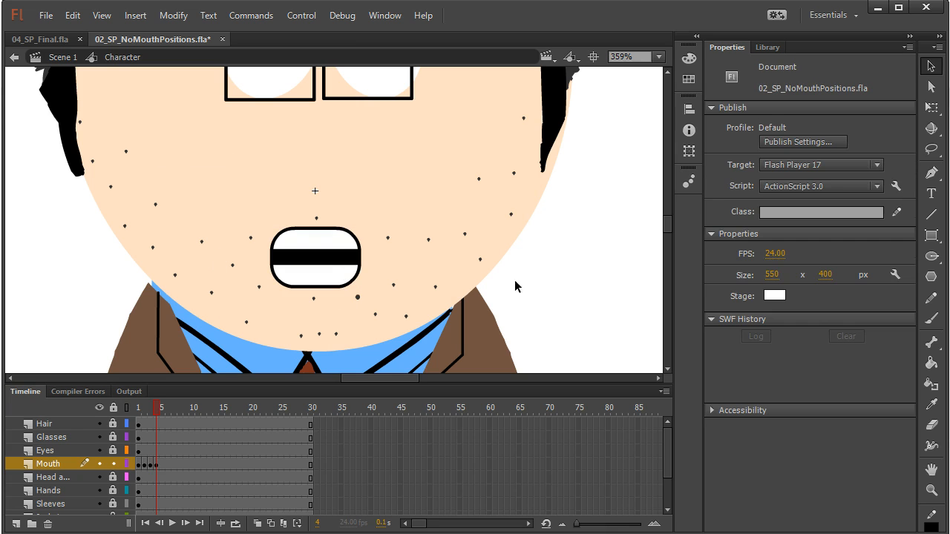
click(341, 261)
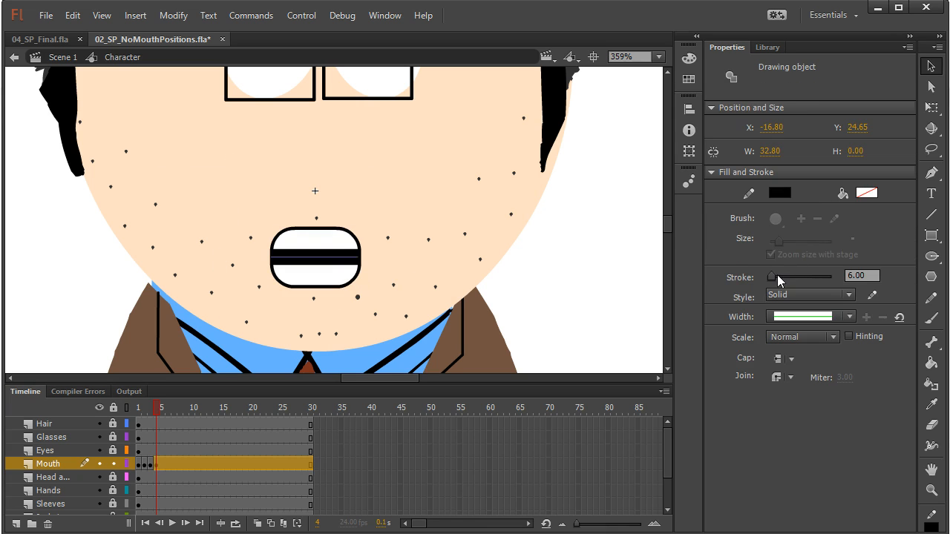
drag(771, 276, 769, 277)
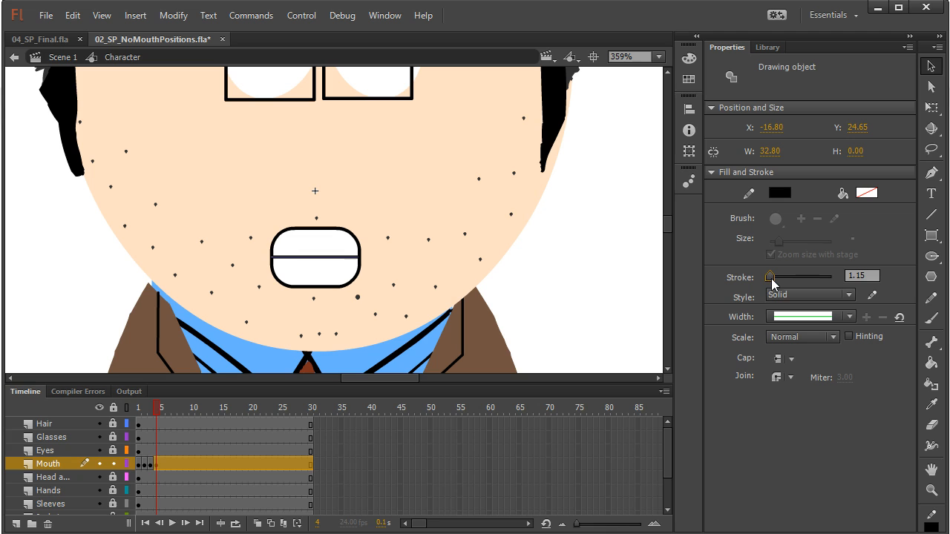
double_click(931, 469)
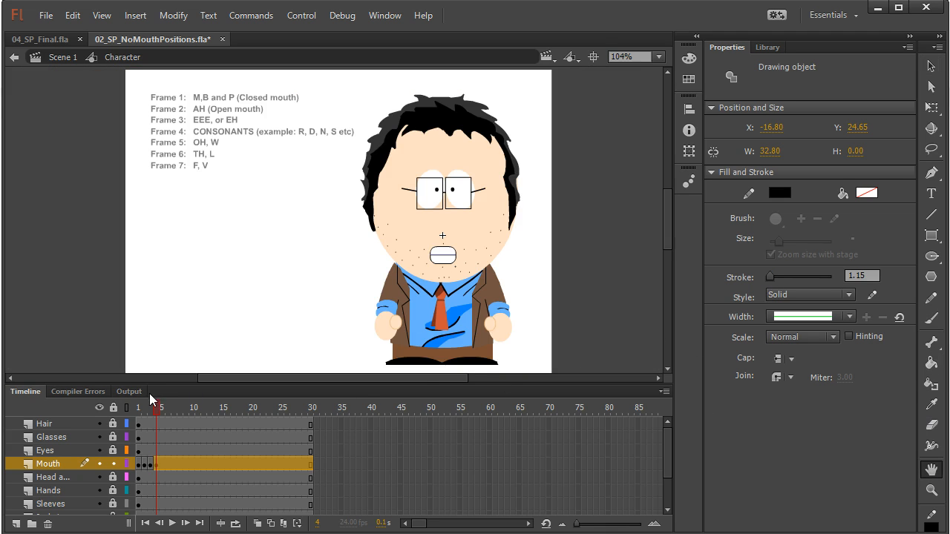
mouse_move(156, 407)
mouse_down()
mouse_move(134, 410)
mouse_move(153, 404)
mouse_up()
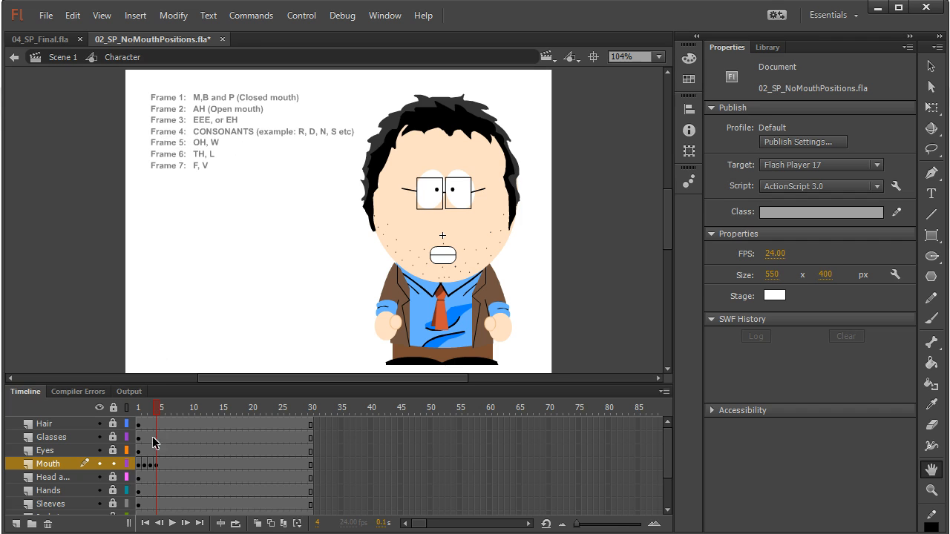
Insert a blank keyframe at frame 5 of the Mouth layer
click(162, 466)
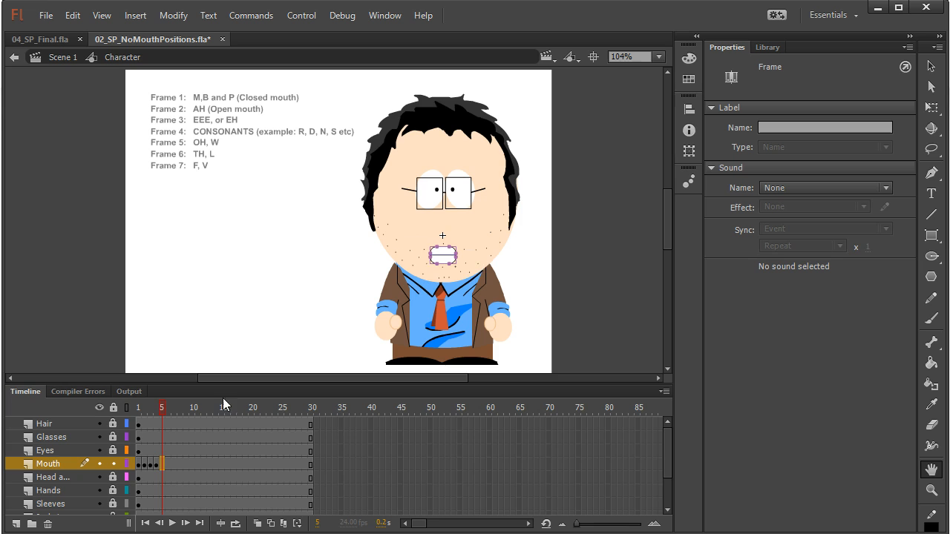
right_click(161, 463)
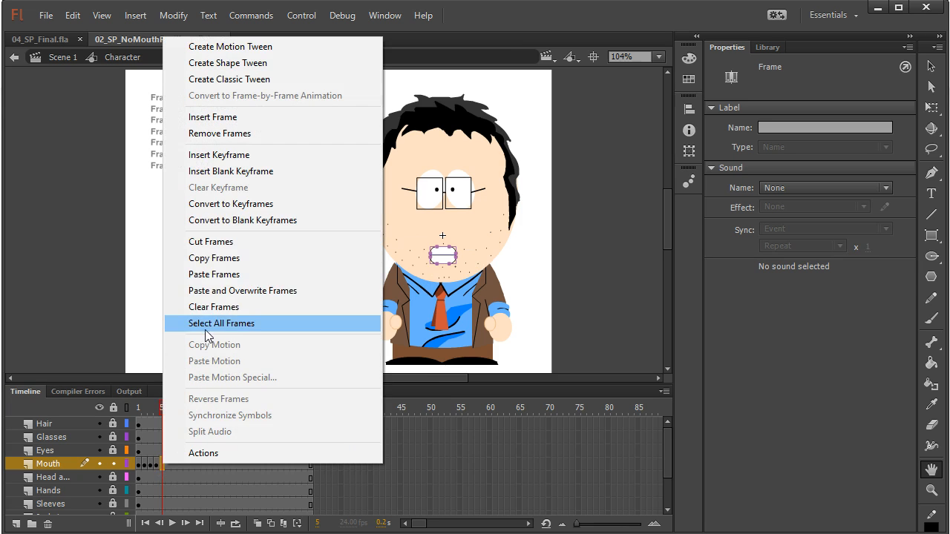
click(232, 172)
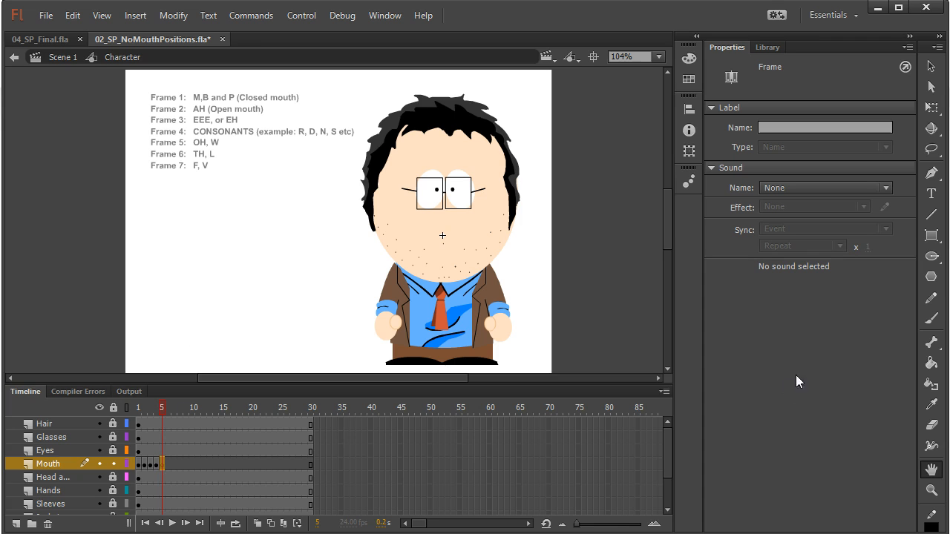
Draw a black-filled circle about 25 px wide as the OH, W mouth on frame 5 with the Oval tool
click(931, 256)
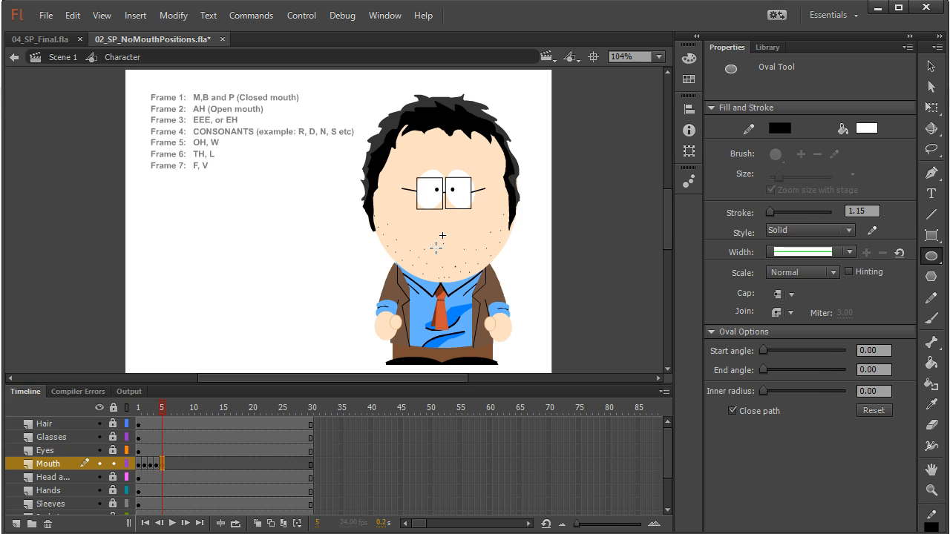
click(866, 128)
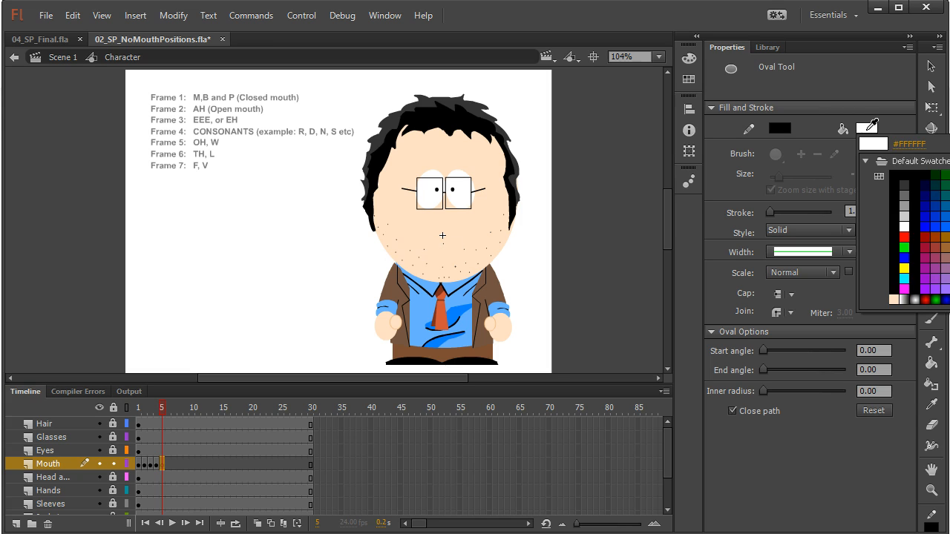
click(888, 175)
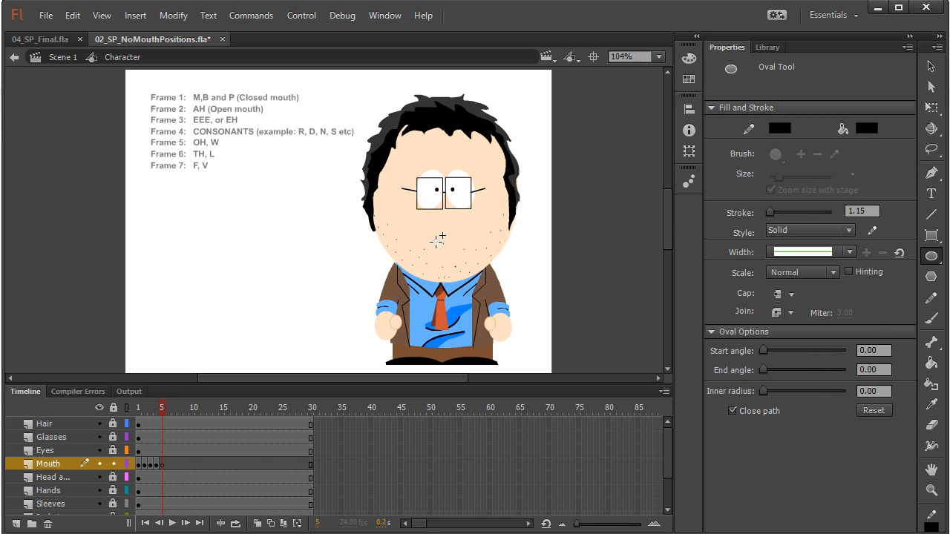
drag(434, 246, 451, 266)
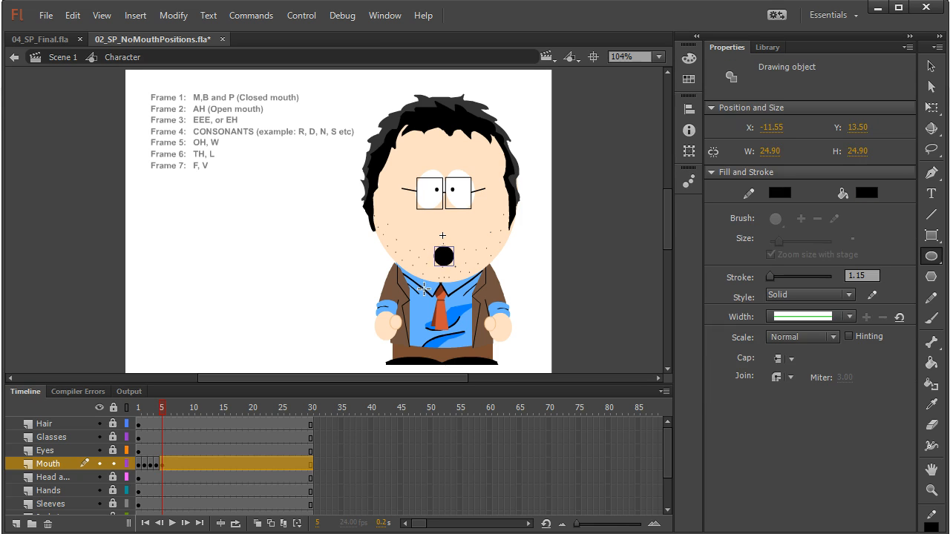
click(930, 66)
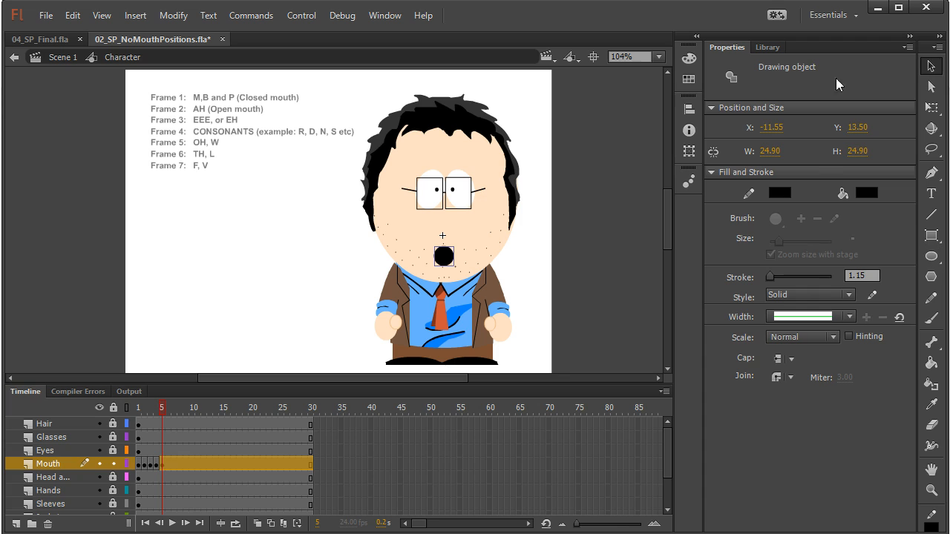
click(564, 123)
mouse_move(163, 410)
mouse_down()
mouse_move(153, 412)
mouse_move(160, 409)
mouse_up()
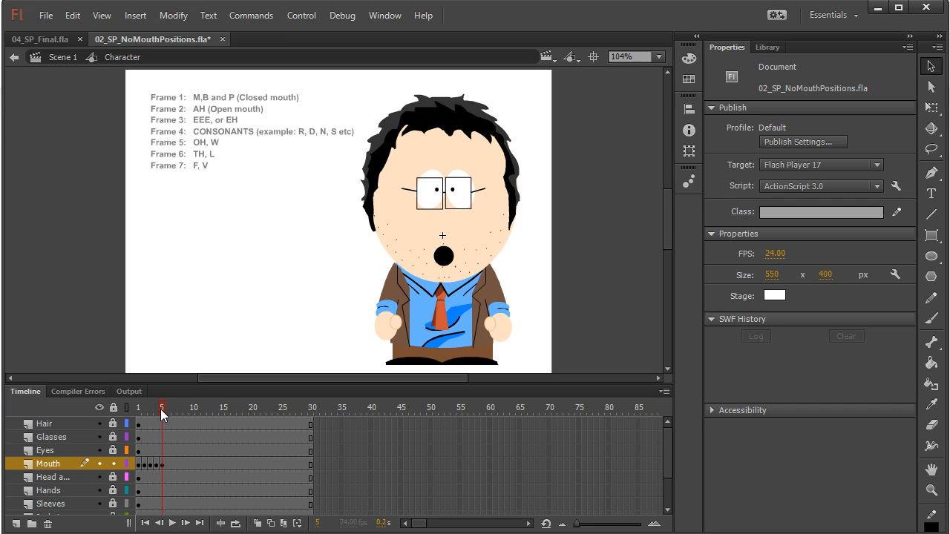
Copy the complete mouth artwork from frame 4 of the Mouth layer
click(168, 463)
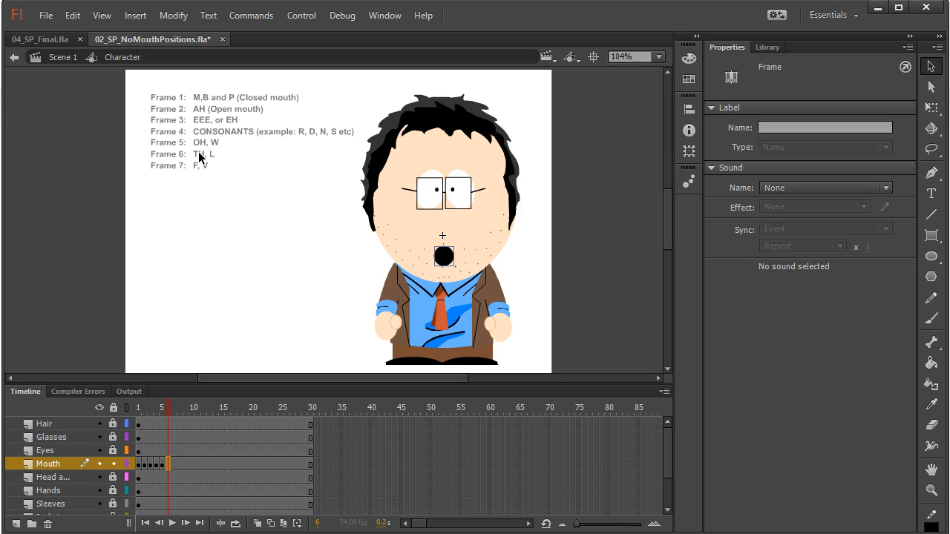
click(158, 467)
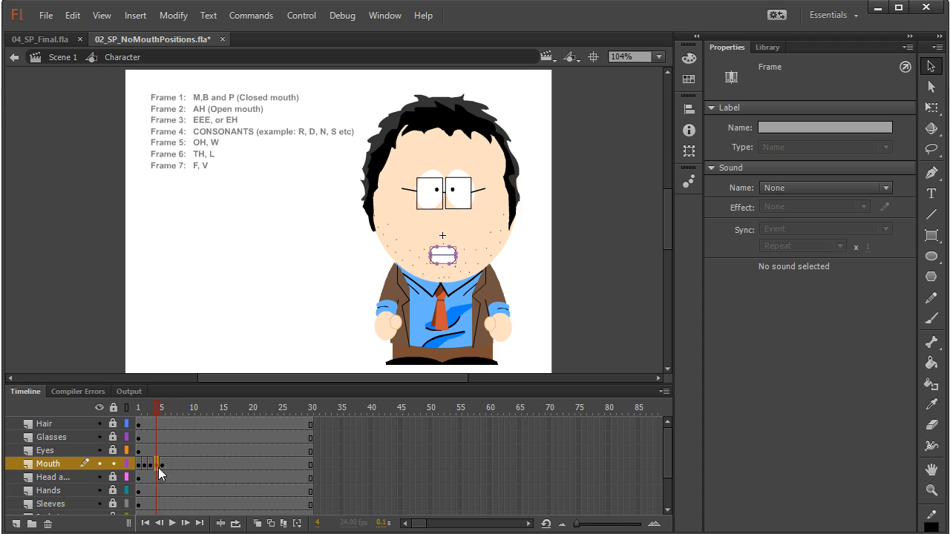
click(567, 274)
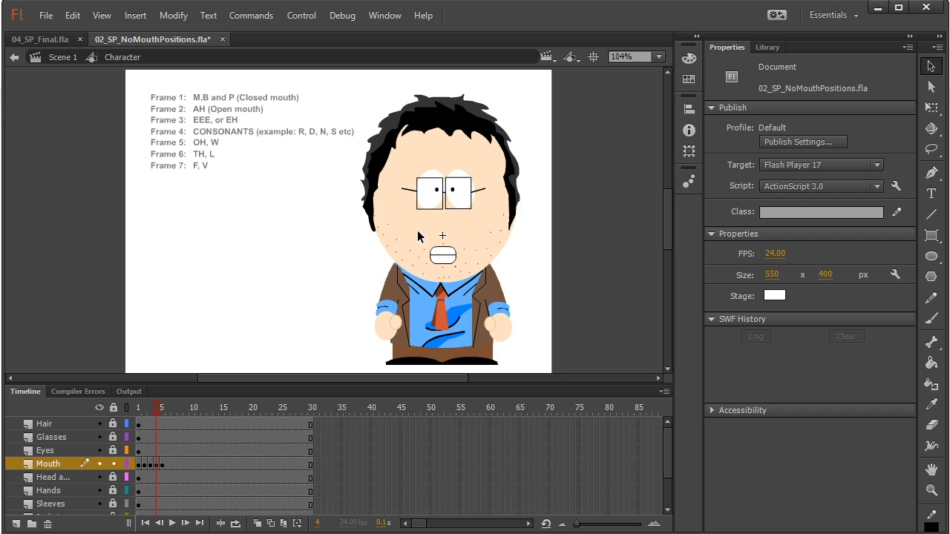
drag(414, 231, 480, 288)
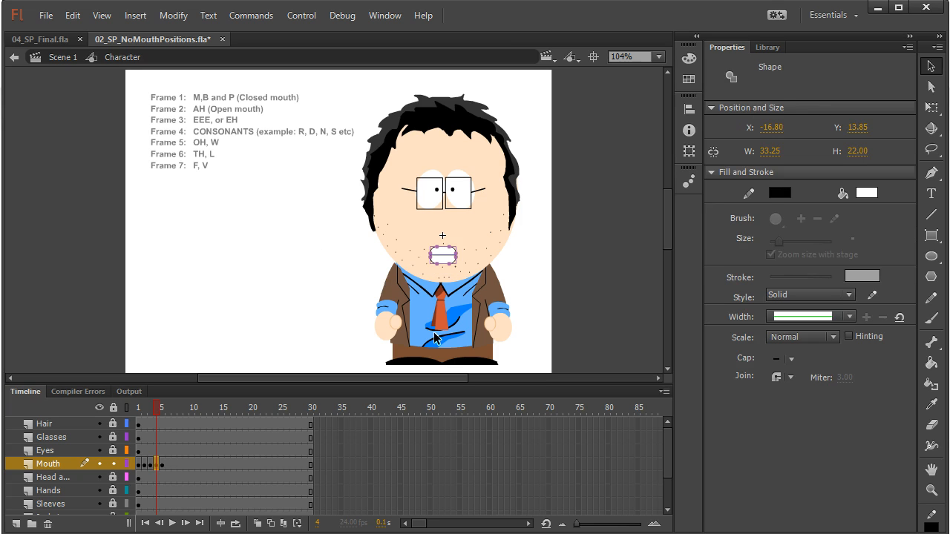
Insert a blank keyframe at frame 6 of the Mouth layer and paste the copied mouth in place
click(168, 464)
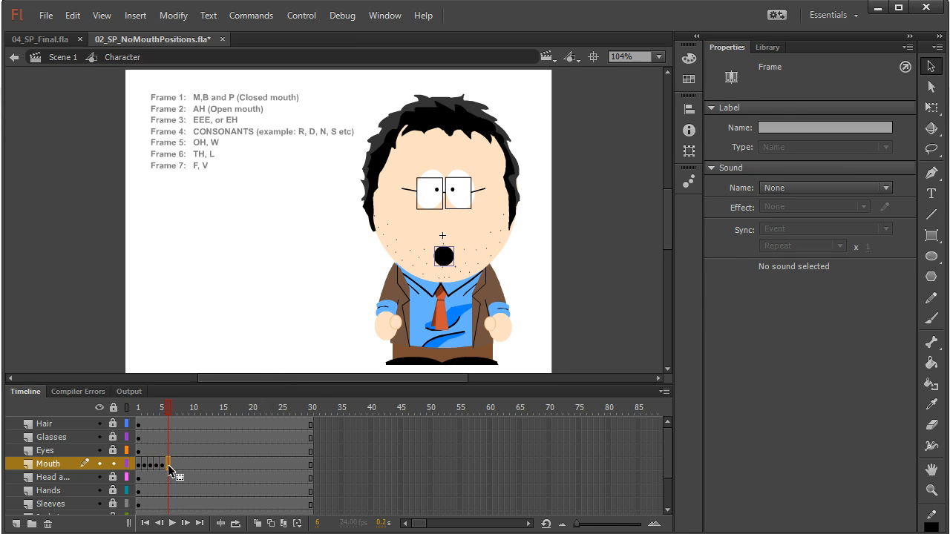
right_click(168, 464)
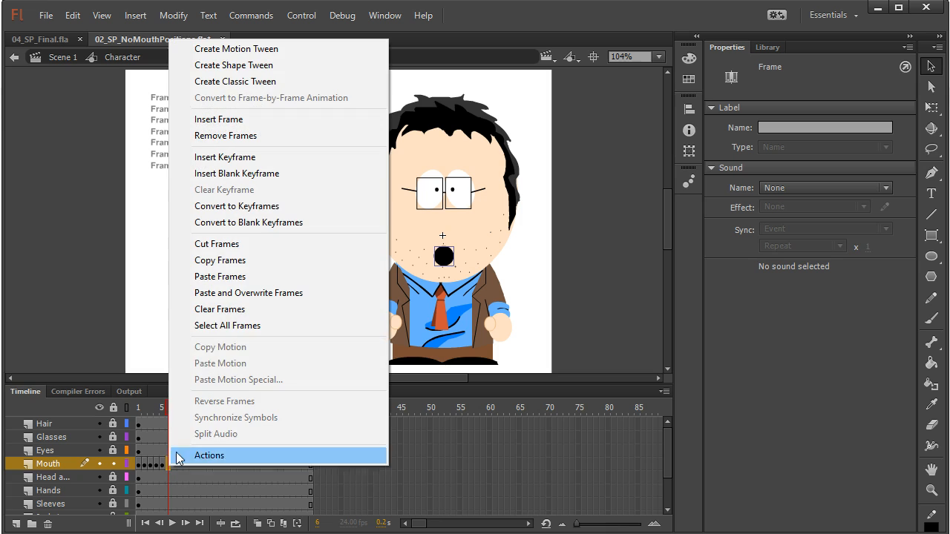
click(234, 173)
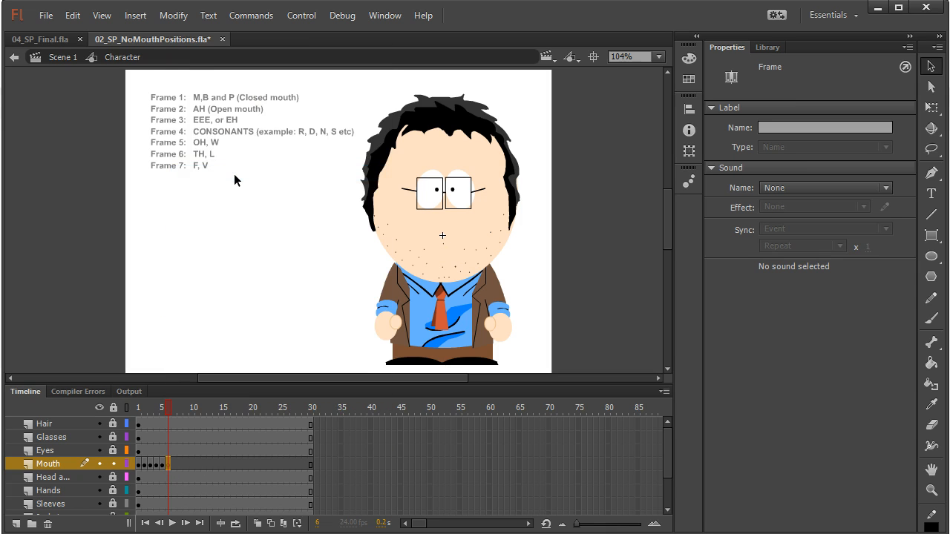
right_click(318, 278)
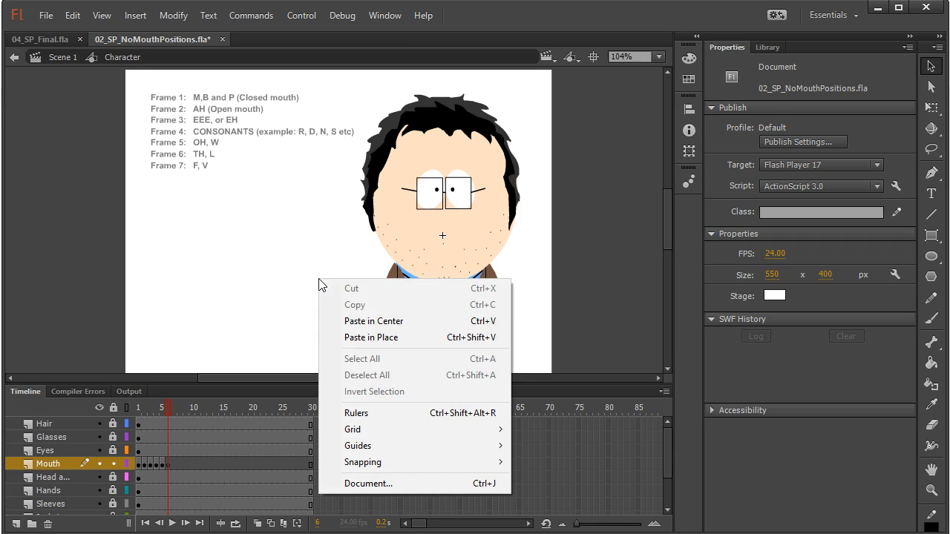
click(357, 337)
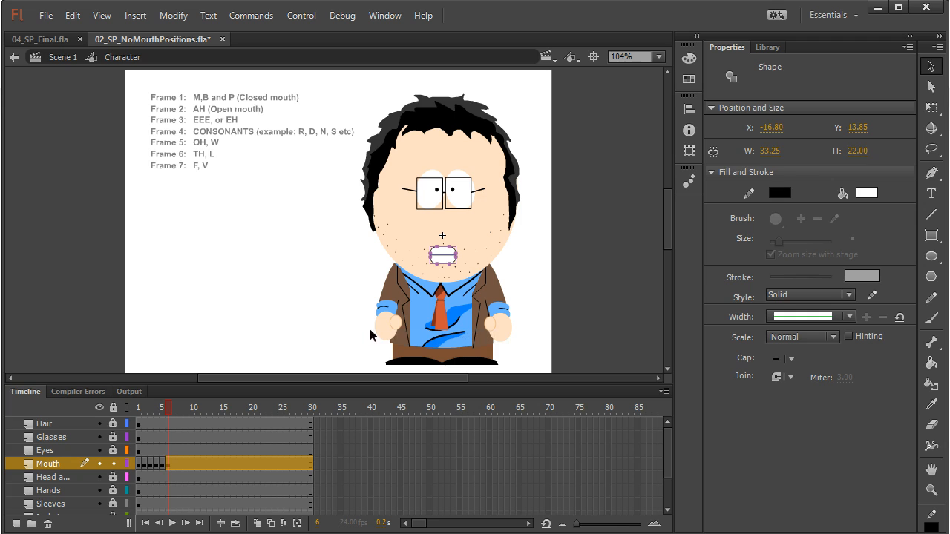
click(621, 260)
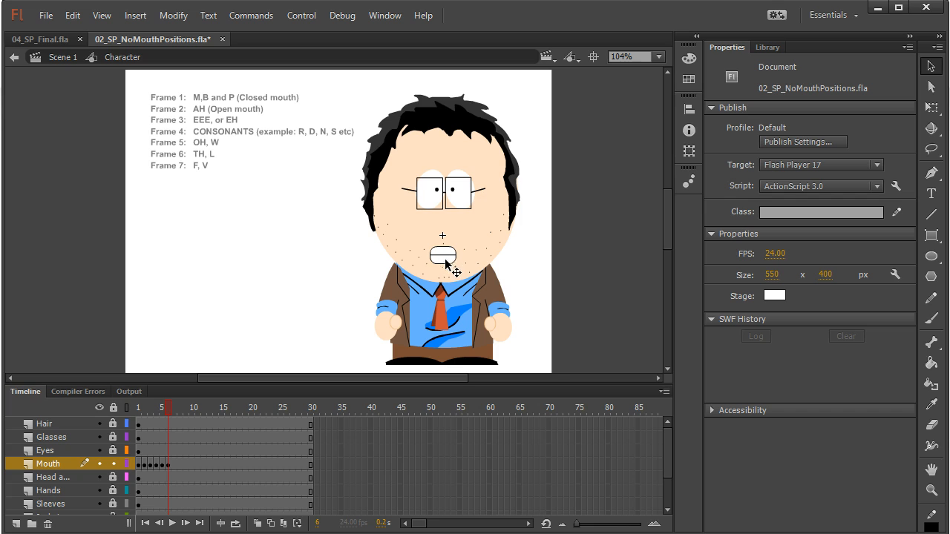
Draw a white half-oval about 26 by 9 px with a black outline over the mouth's lower edge using the Oval Primitive tool
click(930, 489)
drag(412, 229, 486, 288)
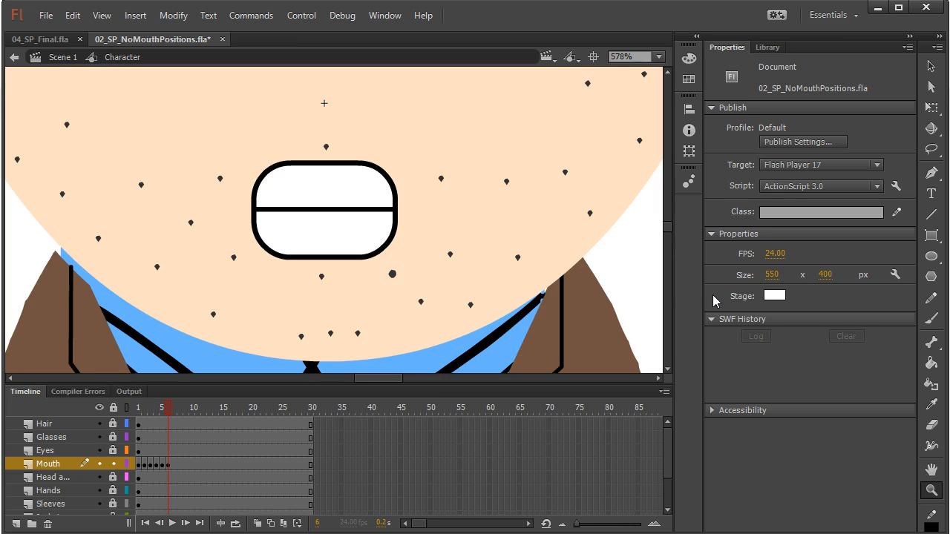
click(932, 255)
click(948, 272)
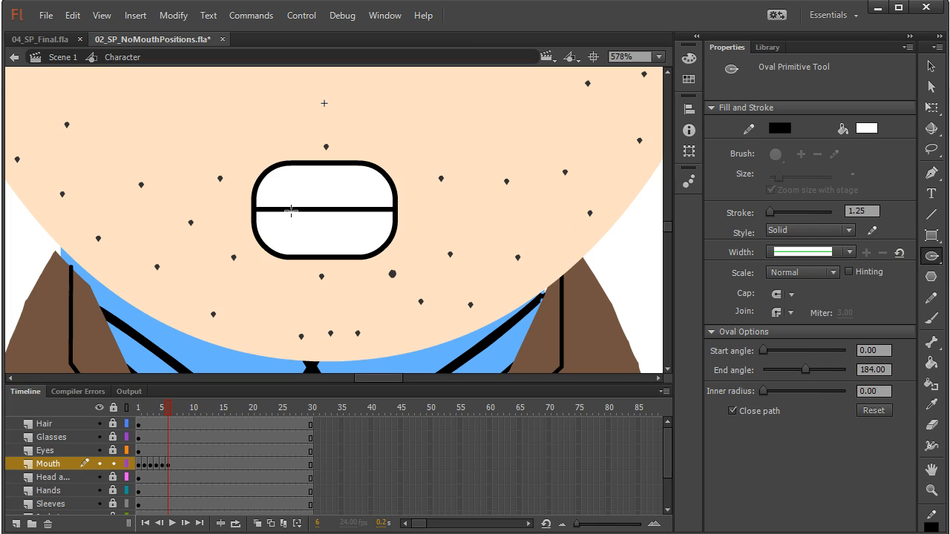
drag(290, 211, 397, 279)
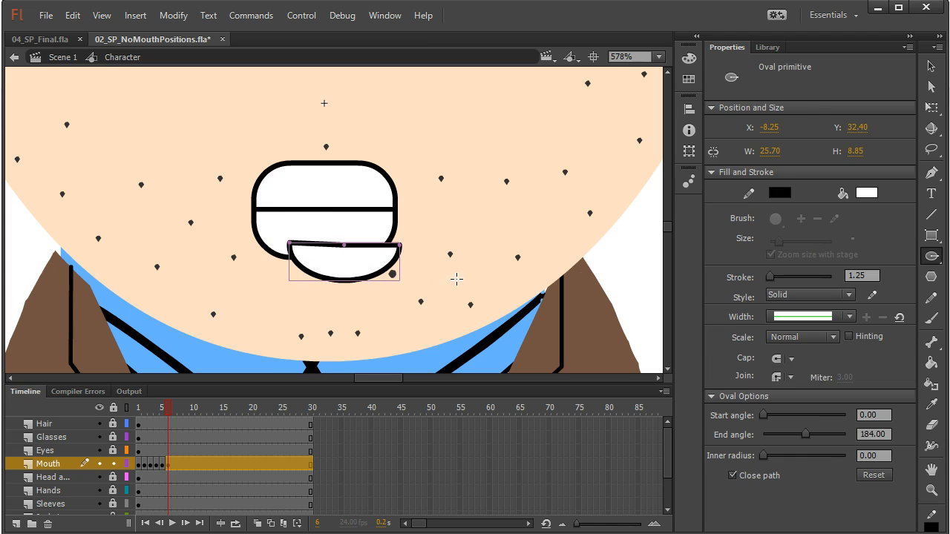
Adjust the half-oval's end angle to 181 so its flat edge runs nearly horizontal
click(930, 67)
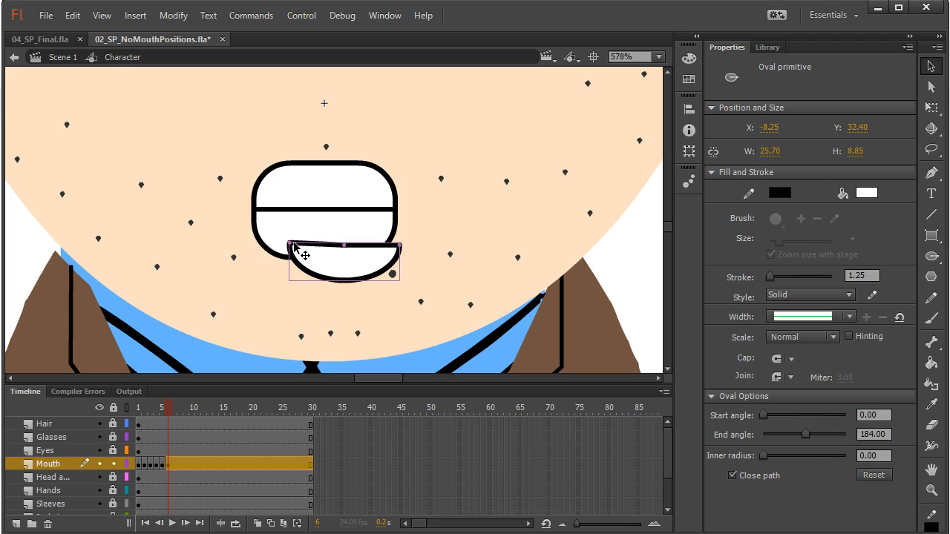
drag(290, 245, 405, 249)
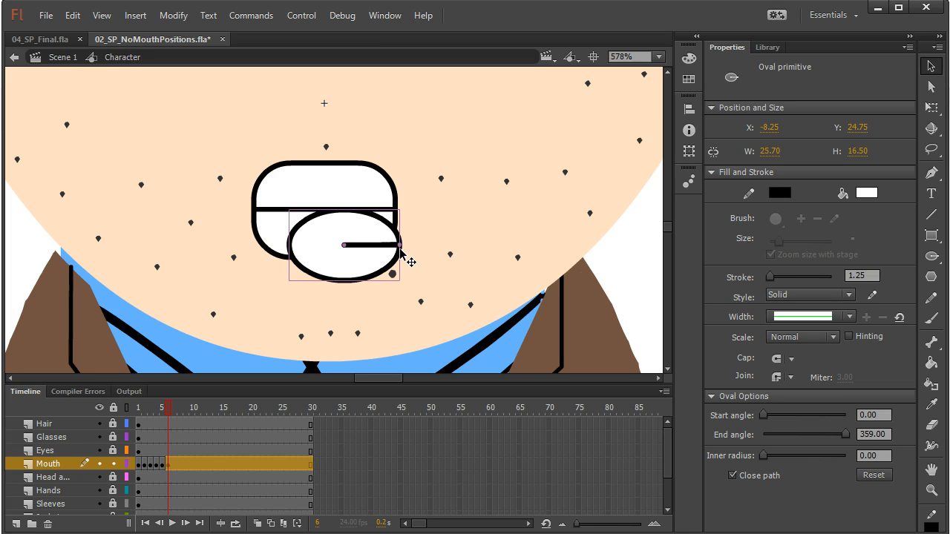
drag(401, 246, 302, 245)
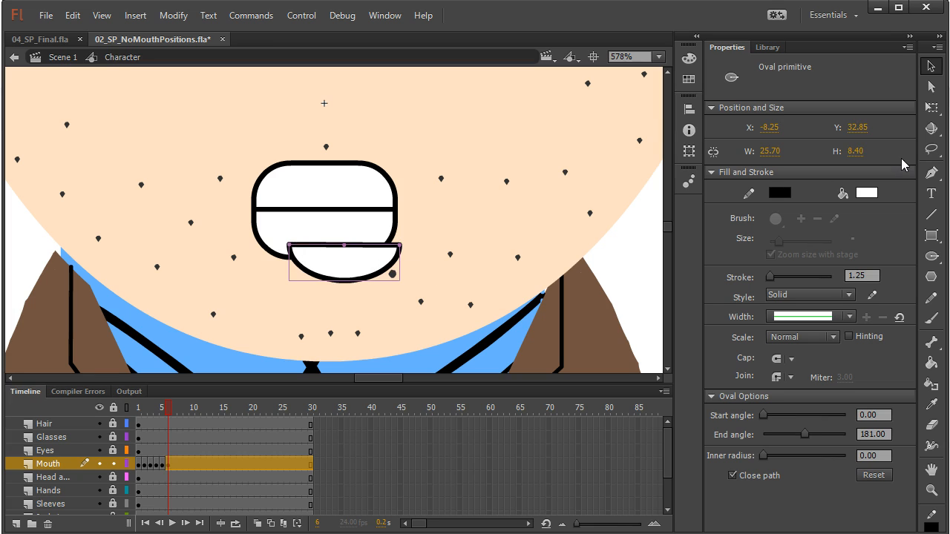
Shrink the half-oval to about 15 by 5.5 px just below the mouth's middle line and set its stroke to 1.00
click(930, 107)
mouse_move(401, 262)
mouse_down()
mouse_move(345, 279)
mouse_move(352, 224)
mouse_up()
click(866, 275)
drag(867, 274, 773, 276)
text(1)
key(Return)
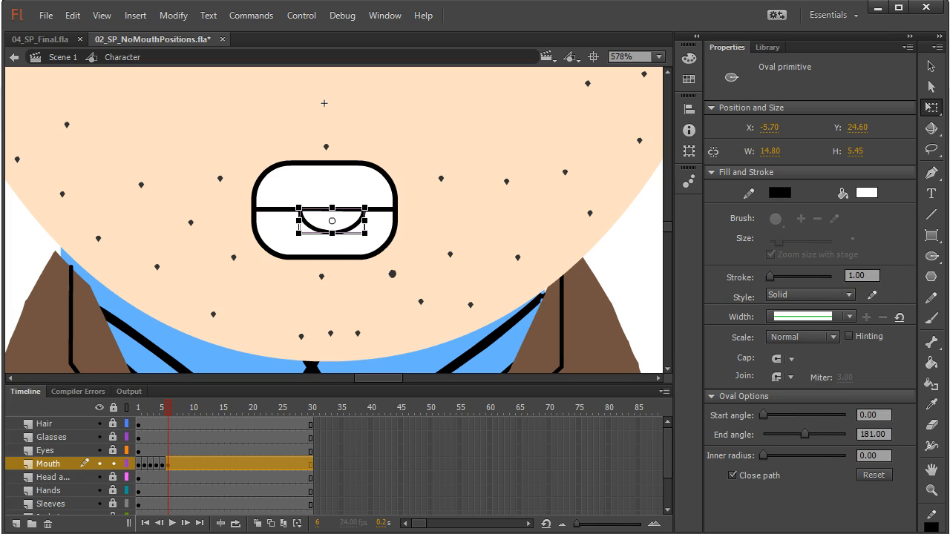
Fill the half-oval tongue in the frame 6 mouth with pinkish red FF4F6A
click(549, 230)
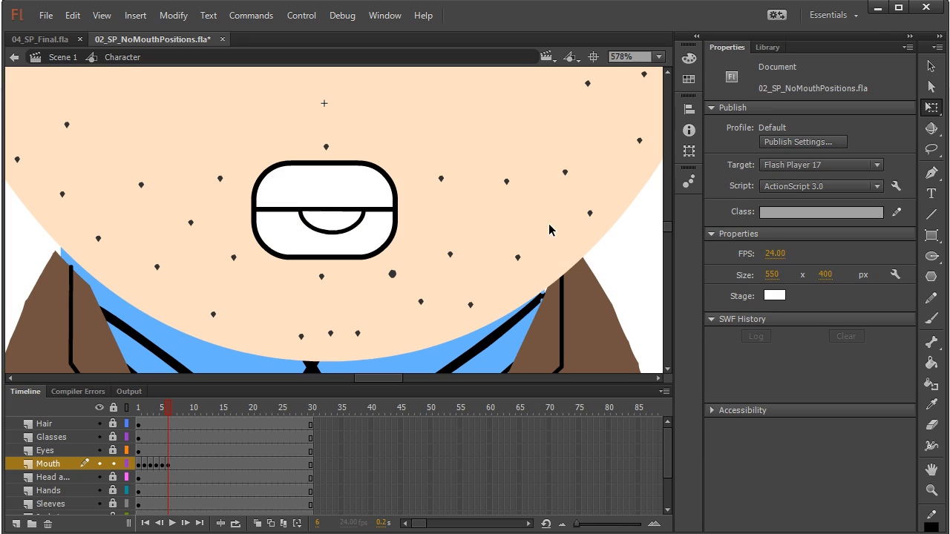
click(334, 227)
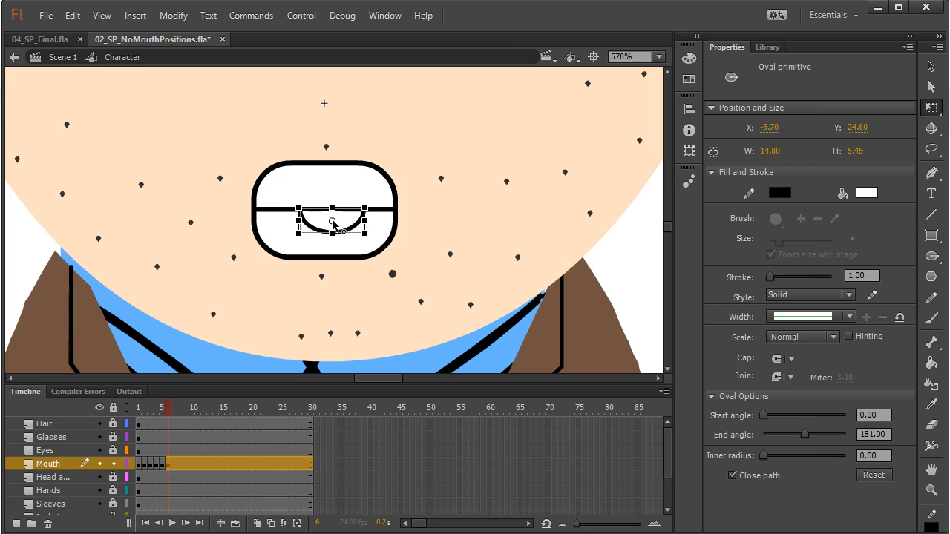
click(865, 193)
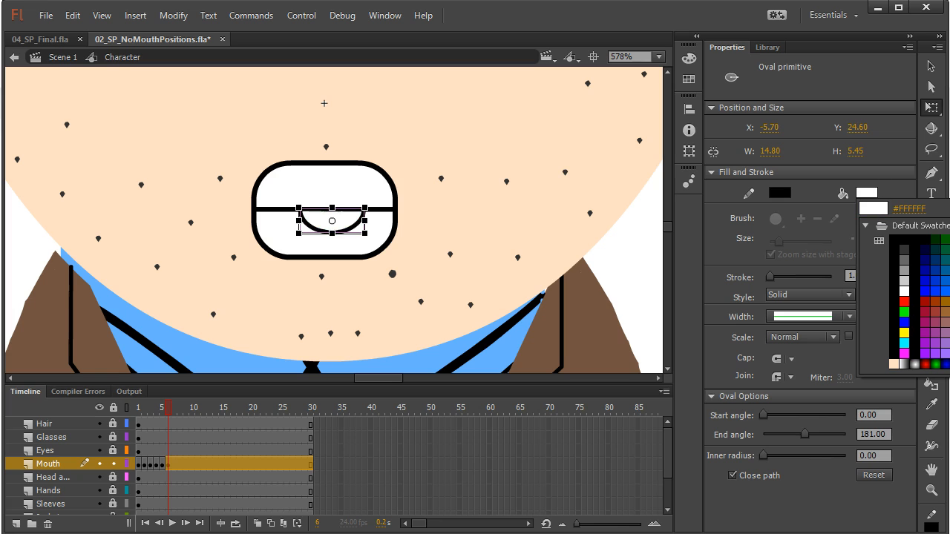
click(949, 208)
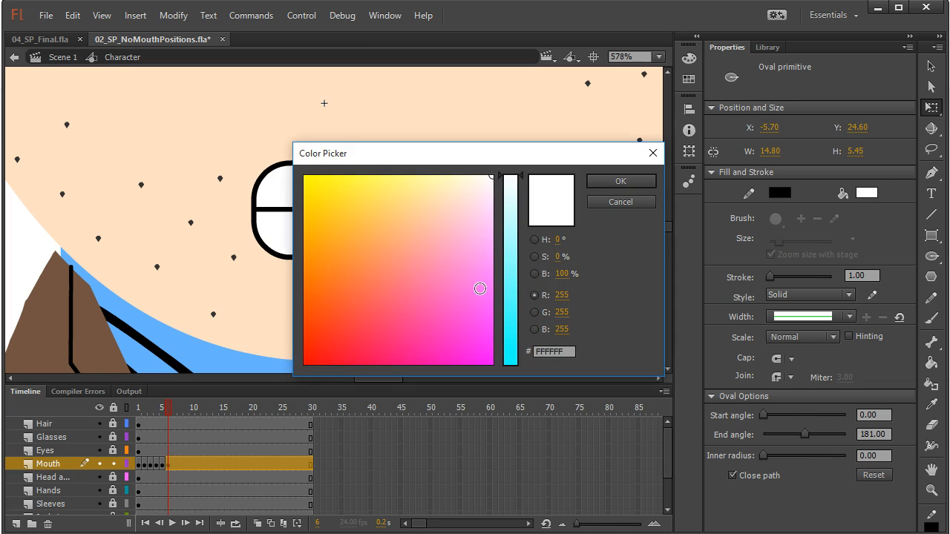
drag(479, 151, 765, 123)
mouse_move(625, 271)
mouse_down()
mouse_move(625, 296)
mouse_move(613, 283)
mouse_move(572, 290)
mouse_move(585, 263)
mouse_move(604, 294)
mouse_move(600, 309)
mouse_move(553, 316)
mouse_move(598, 315)
mouse_move(609, 279)
mouse_up()
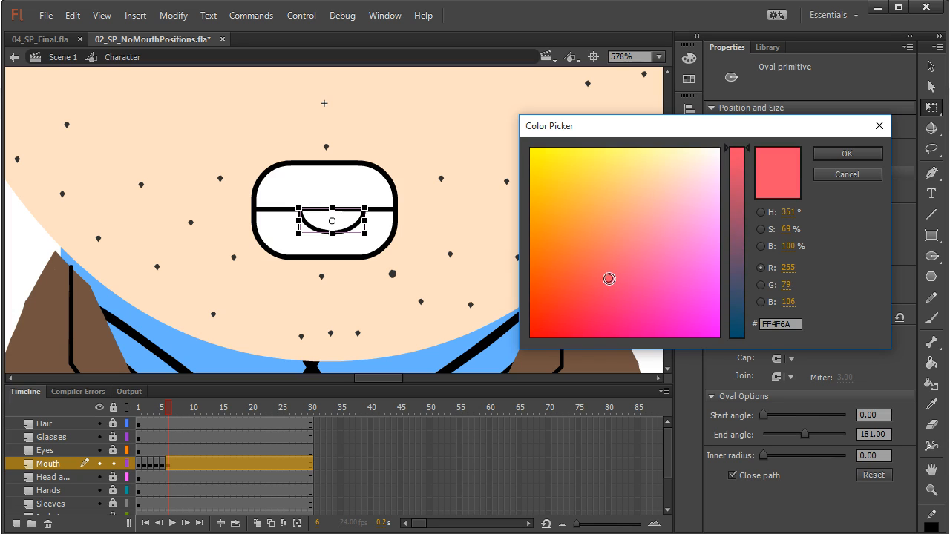
click(836, 156)
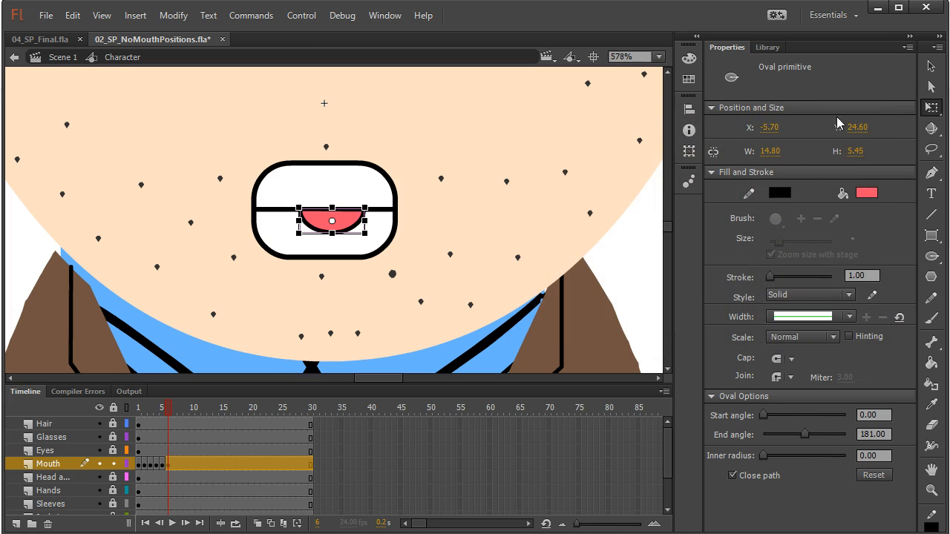
key(v)
click(562, 180)
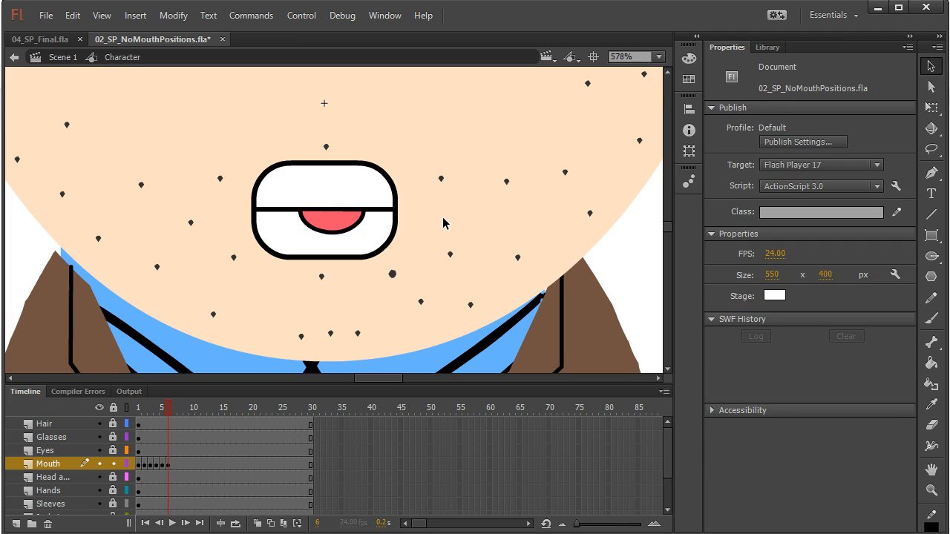
Draw a short black vertical pencil line about 2 px high down from the tongue's upper middle edge
click(346, 228)
click(479, 246)
click(931, 300)
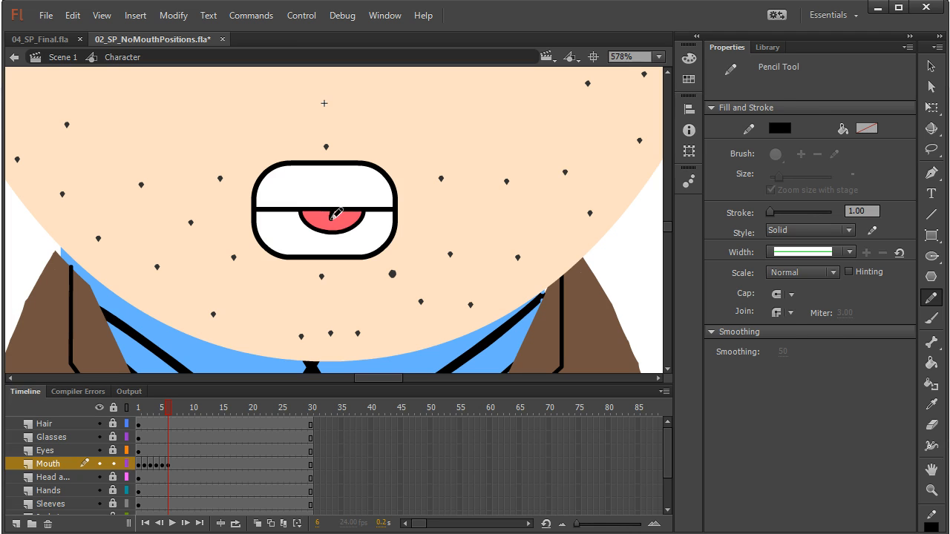
drag(331, 219, 331, 210)
click(934, 67)
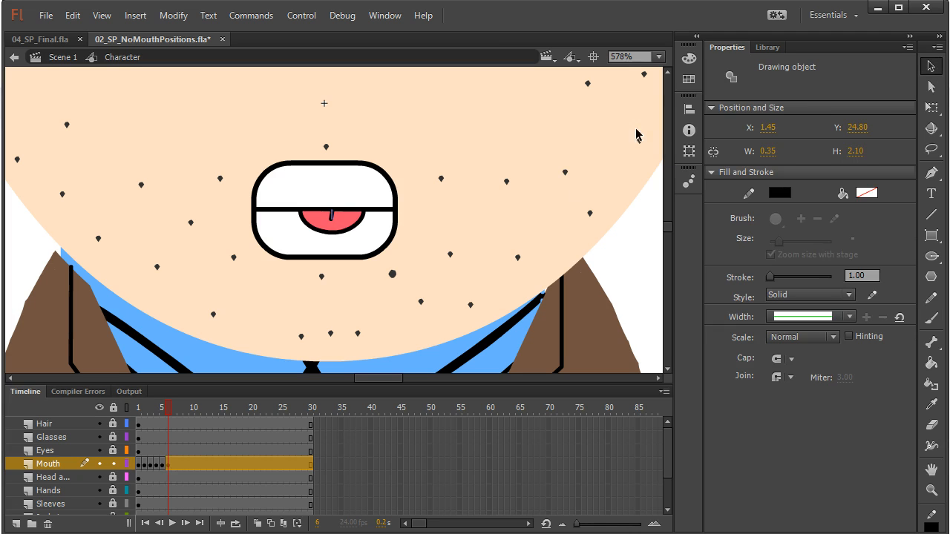
click(512, 122)
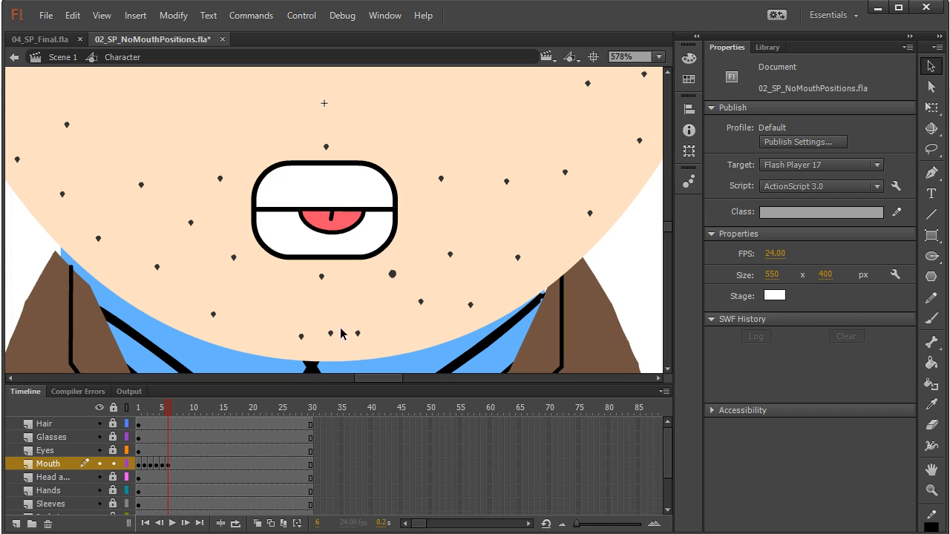
Fit the stage in view, compare the frame 5 and 6 mouths, and insert a keyframe at frame 7 of the Mouth layer
double_click(933, 474)
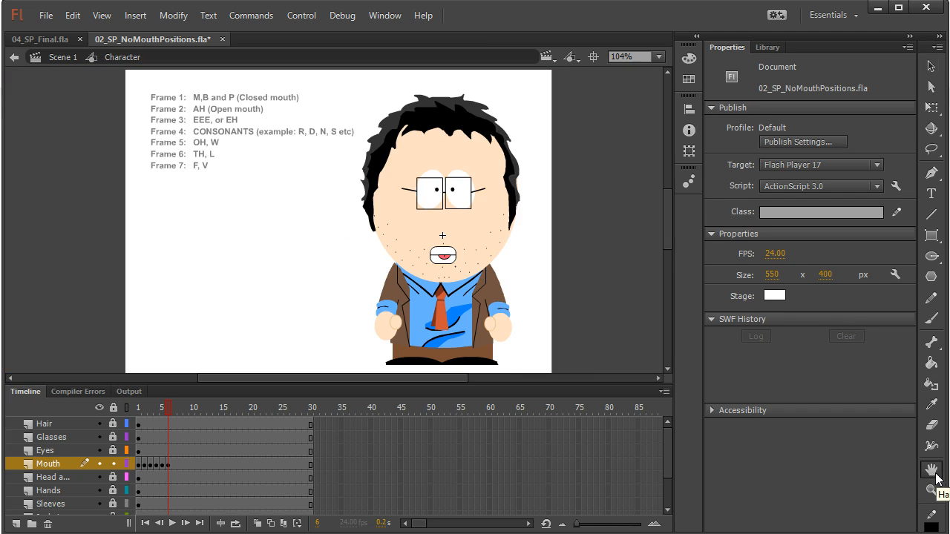
click(164, 409)
drag(163, 409, 163, 409)
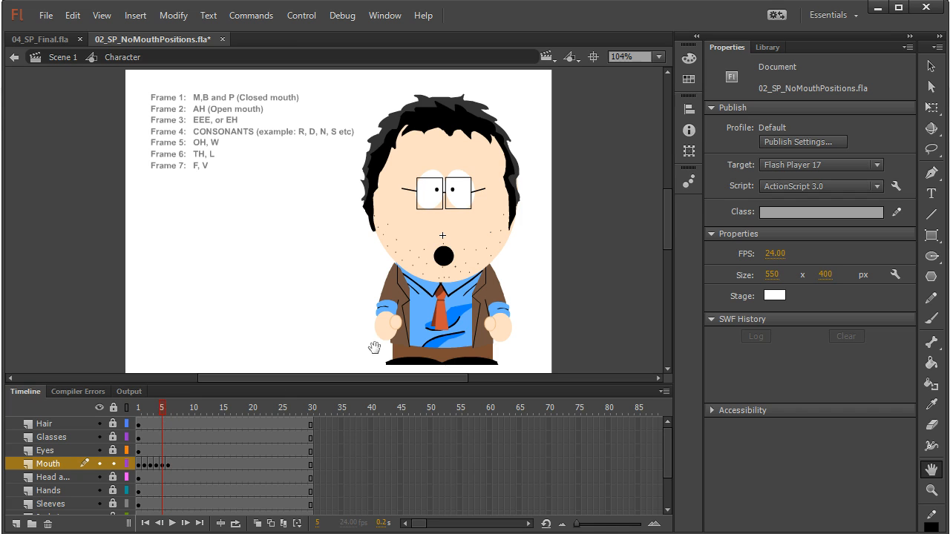
click(167, 410)
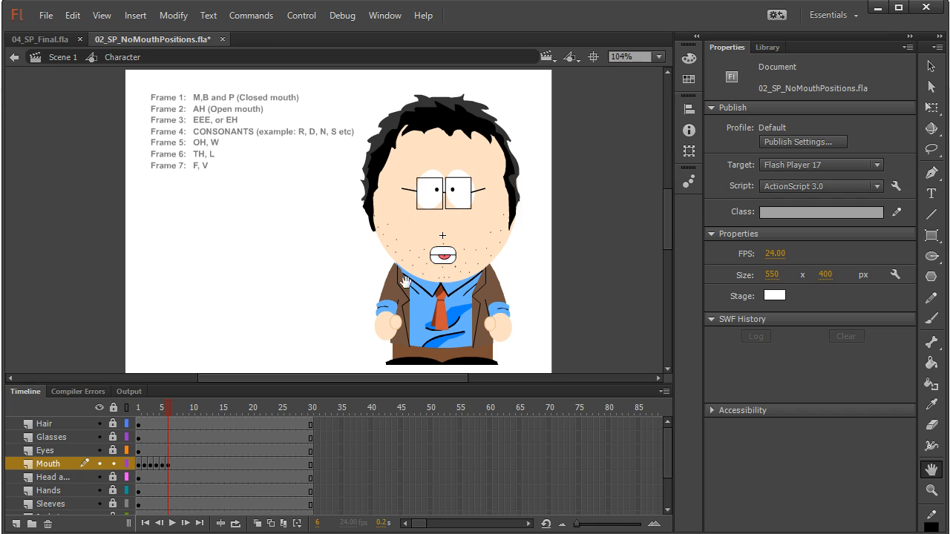
click(173, 464)
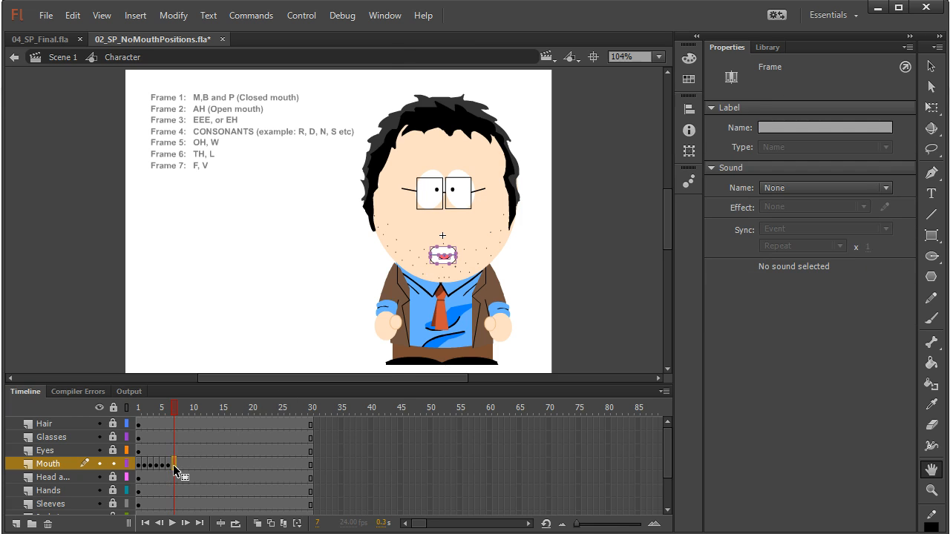
right_click(173, 465)
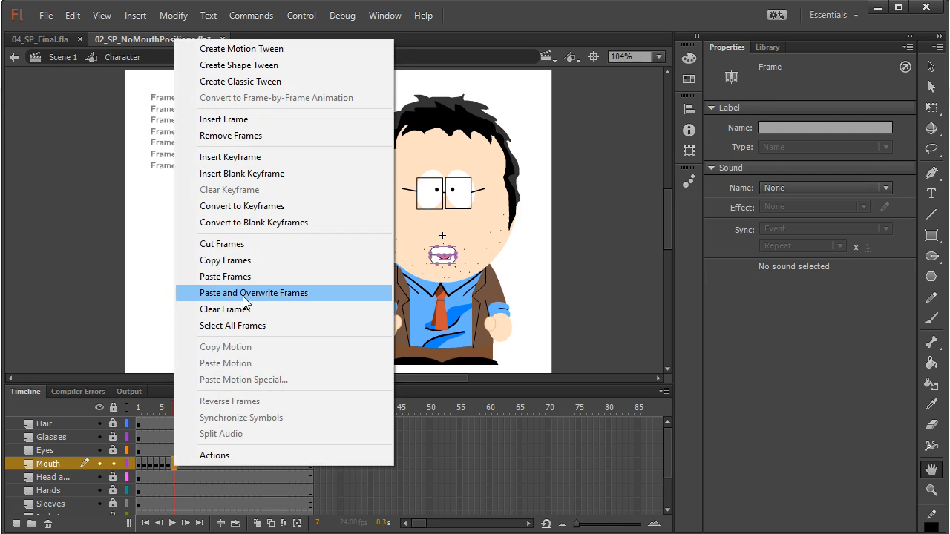
click(256, 157)
Delete the tongue and its short center line from the frame 7 mouth
click(931, 490)
drag(372, 185, 512, 301)
click(933, 70)
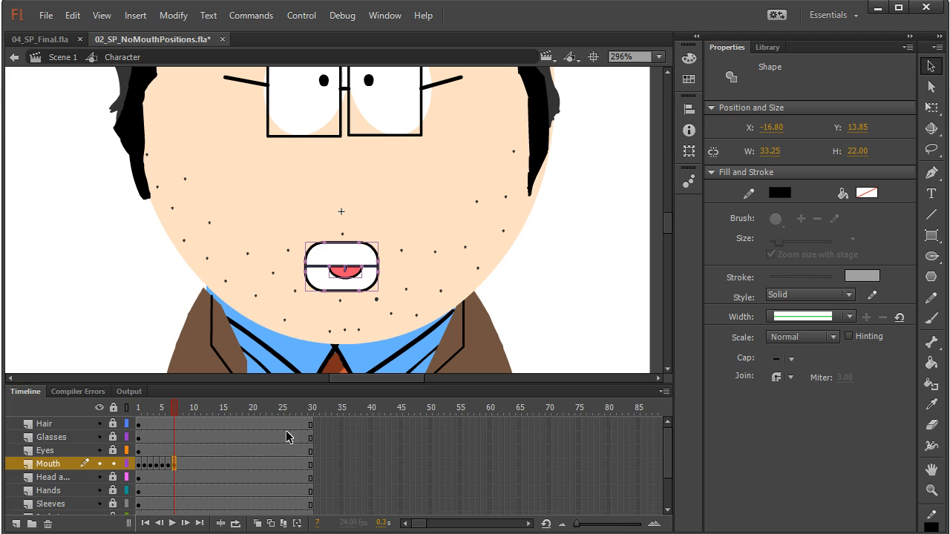
click(559, 293)
click(355, 276)
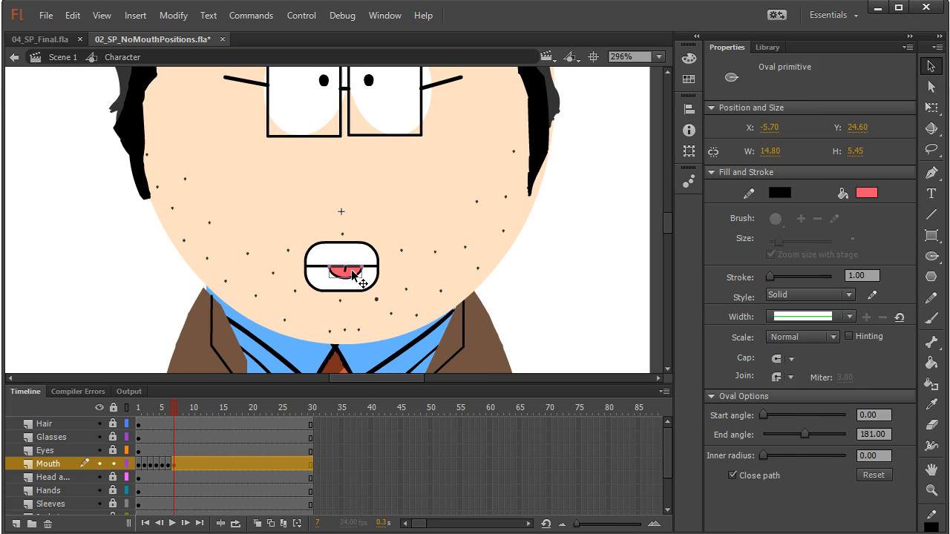
key(Delete)
click(344, 267)
click(492, 282)
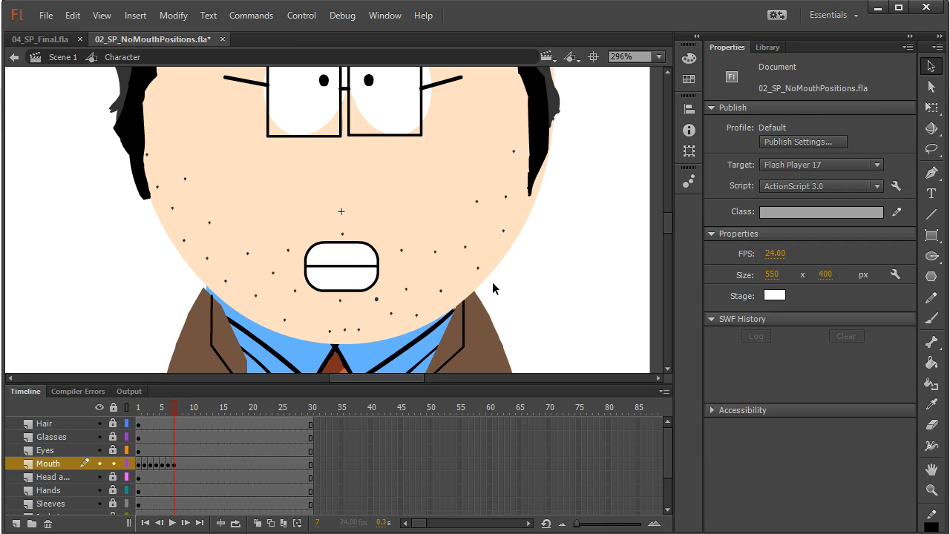
Break apart the frame 7 mouth's rounded rectangle and dividing line, and delete the half below the line
click(353, 280)
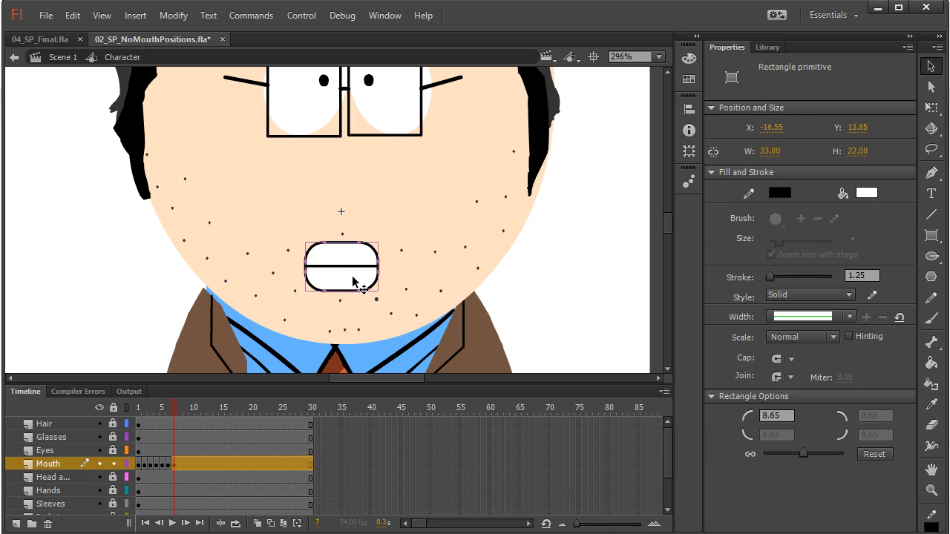
key(ctrl+b)
click(547, 272)
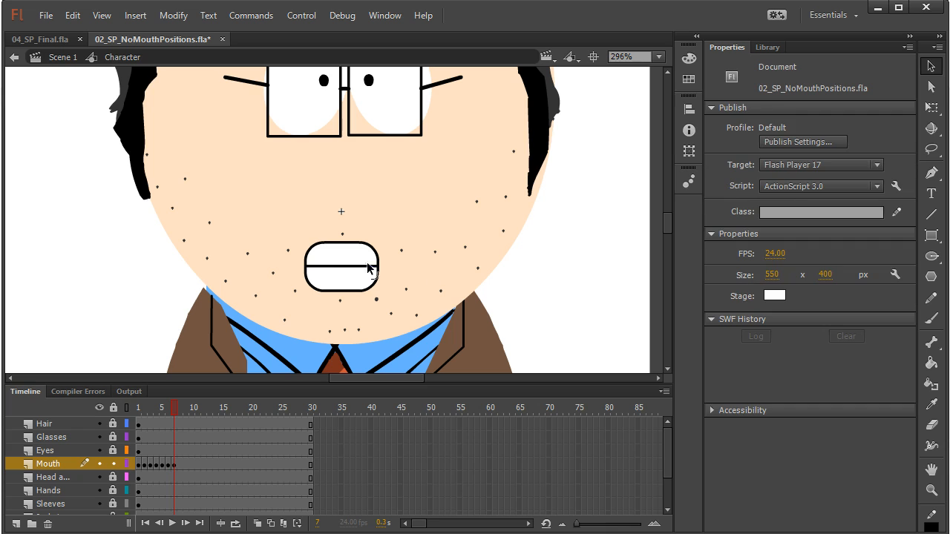
drag(281, 227, 437, 299)
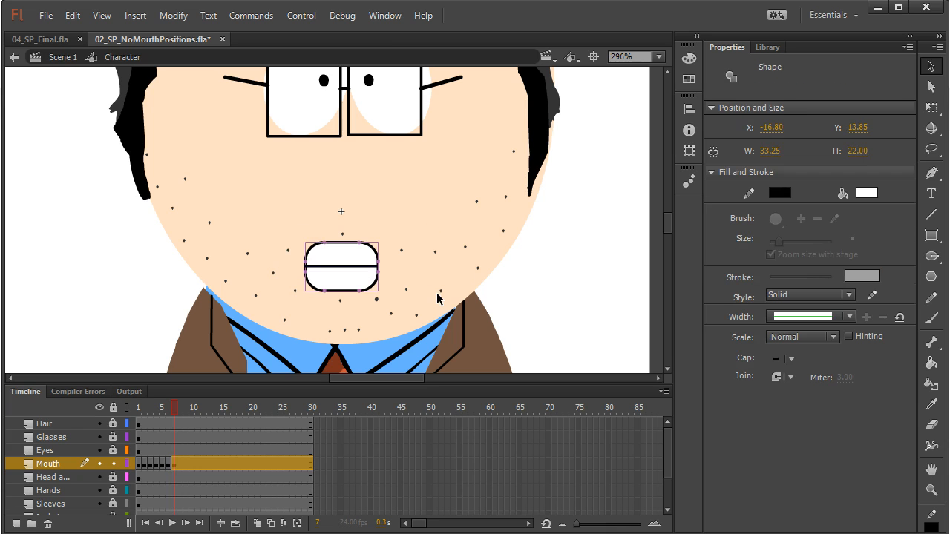
key(ctrl+b)
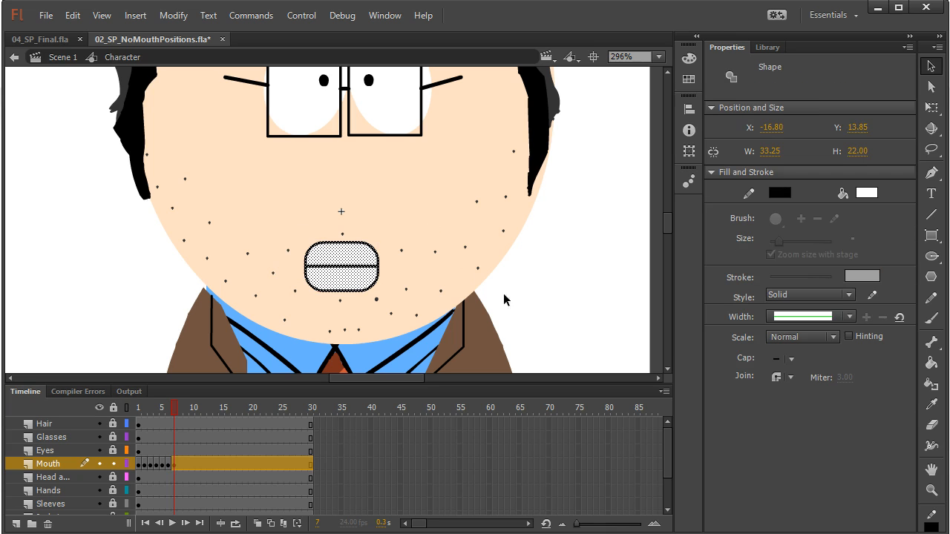
click(559, 295)
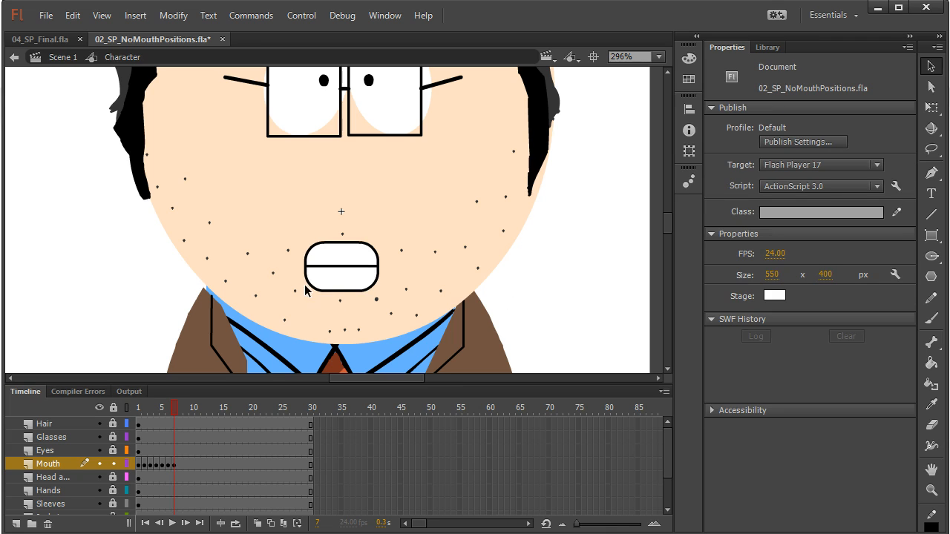
drag(284, 266, 417, 311)
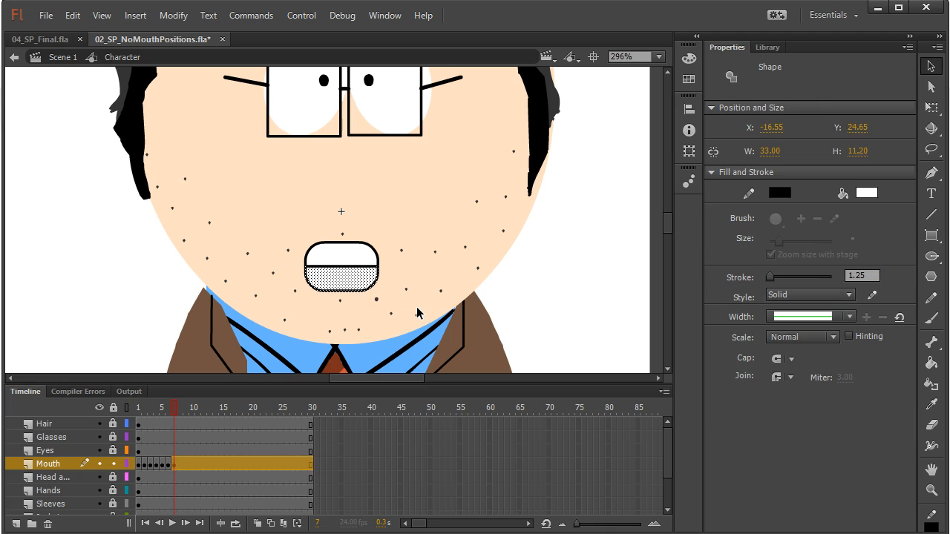
key(Delete)
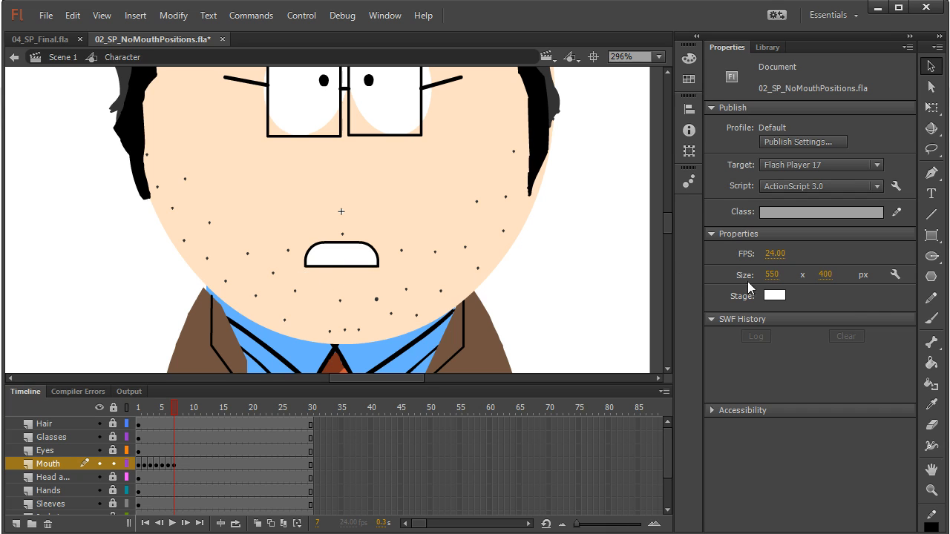
Draw four short black pencil strokes with a 1.00 stroke below the mouth's flat edge, one at each corner and two near the middle
click(930, 297)
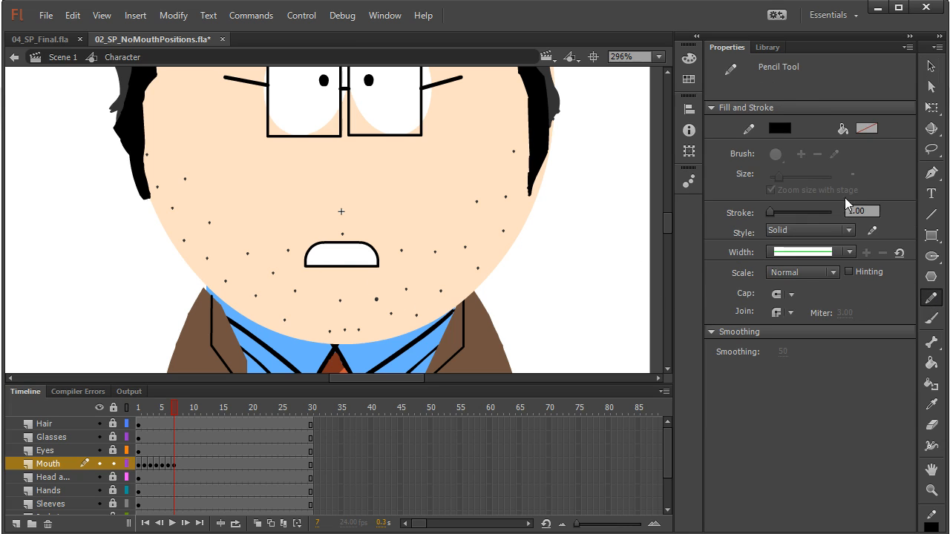
click(304, 269)
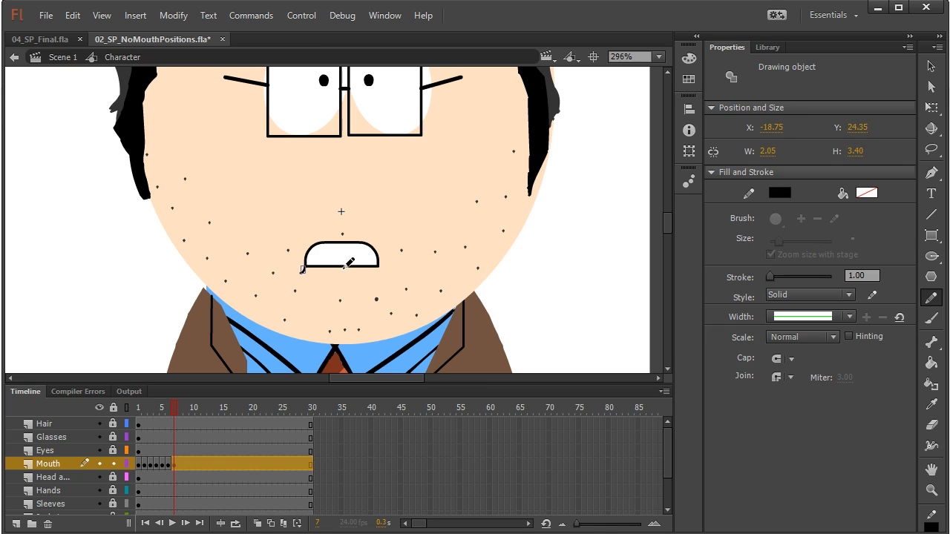
click(335, 270)
click(347, 268)
click(378, 267)
click(929, 66)
click(590, 196)
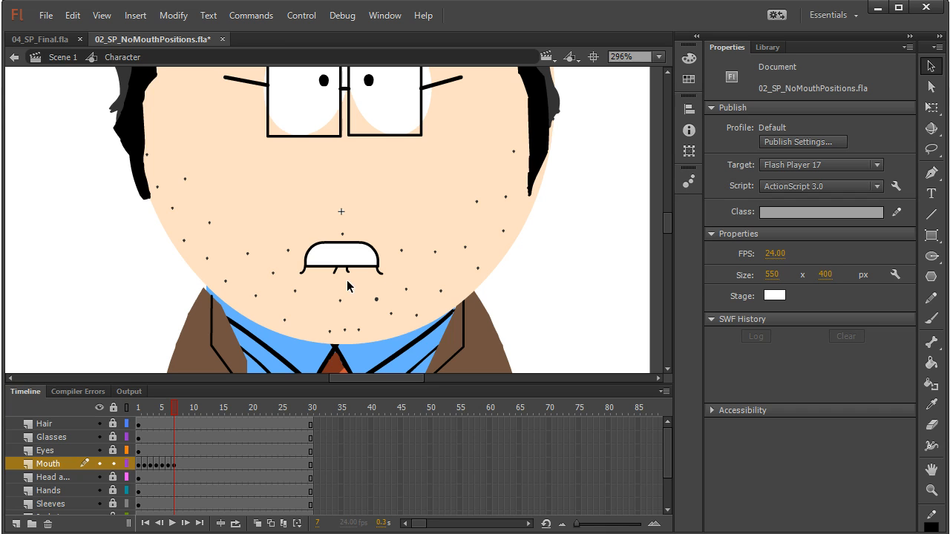
Preview the mouth frames, return to Scene 1 and set the Character instance's looping option to Single Frame
double_click(930, 468)
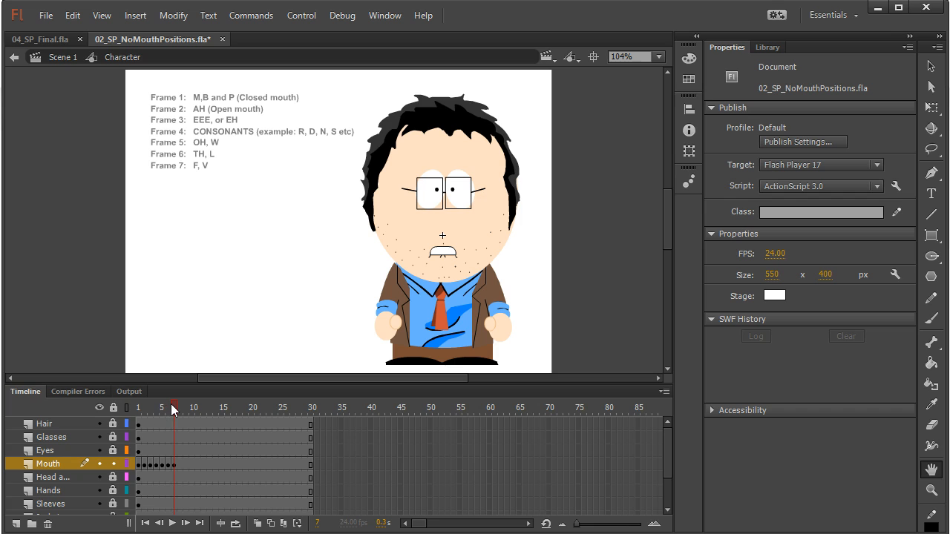
mouse_move(173, 407)
mouse_down()
mouse_move(141, 409)
mouse_move(155, 404)
mouse_up()
mouse_move(158, 407)
mouse_down()
mouse_move(138, 407)
mouse_move(172, 401)
mouse_up()
mouse_move(174, 406)
mouse_down()
mouse_move(130, 411)
mouse_move(181, 407)
mouse_move(142, 408)
mouse_move(173, 403)
mouse_up()
click(62, 58)
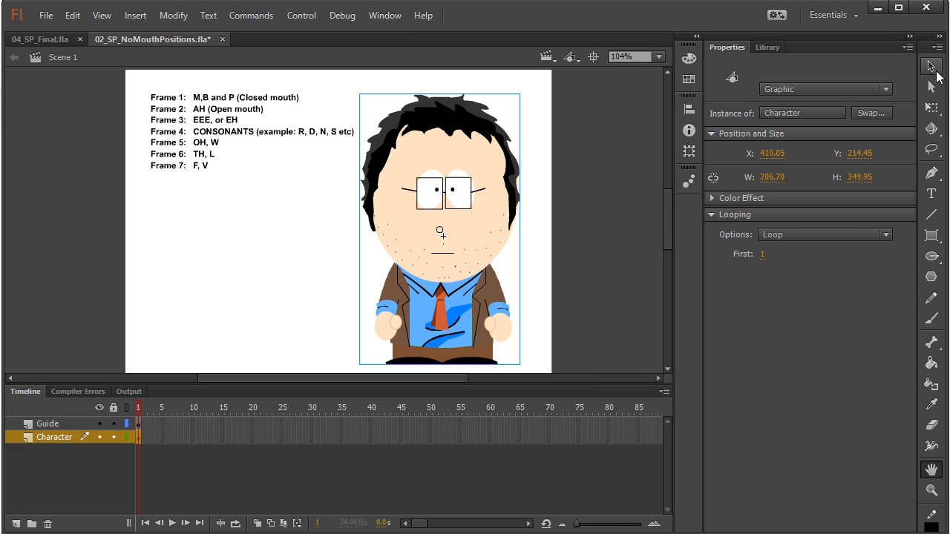
click(933, 72)
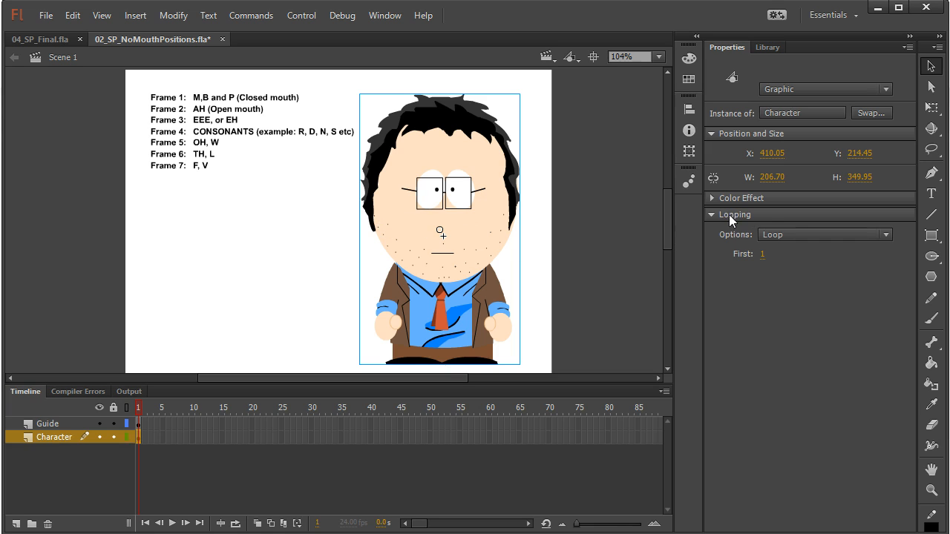
click(803, 233)
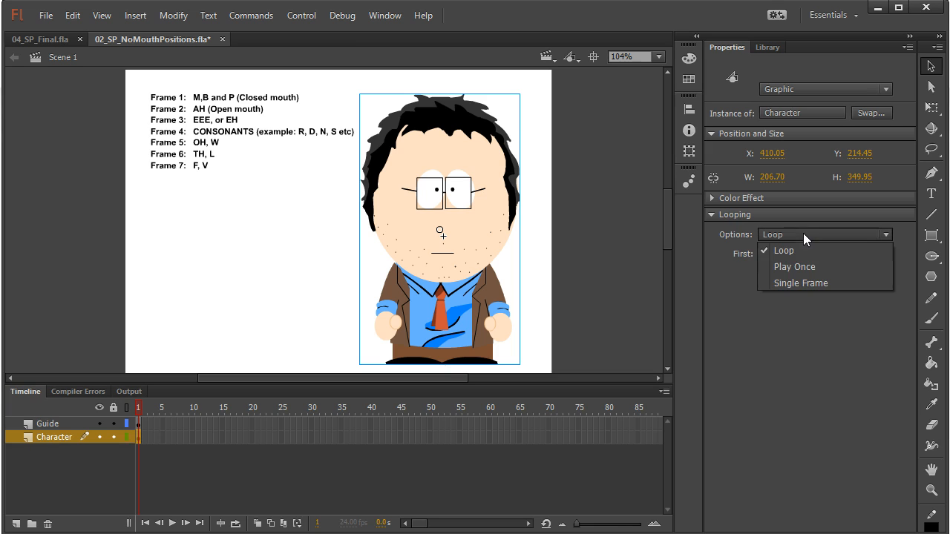
click(802, 283)
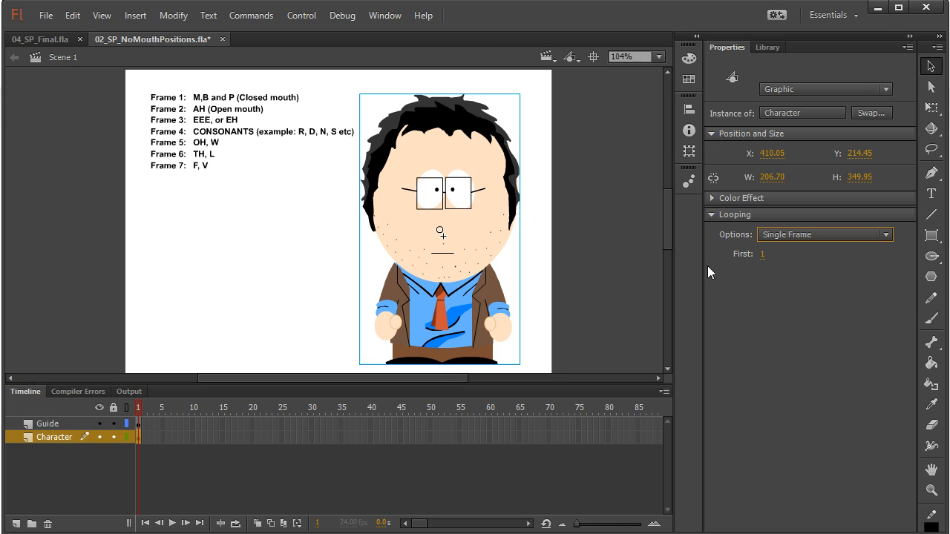
Set the Character instance's first frame to 2 for the AH mouth
click(763, 256)
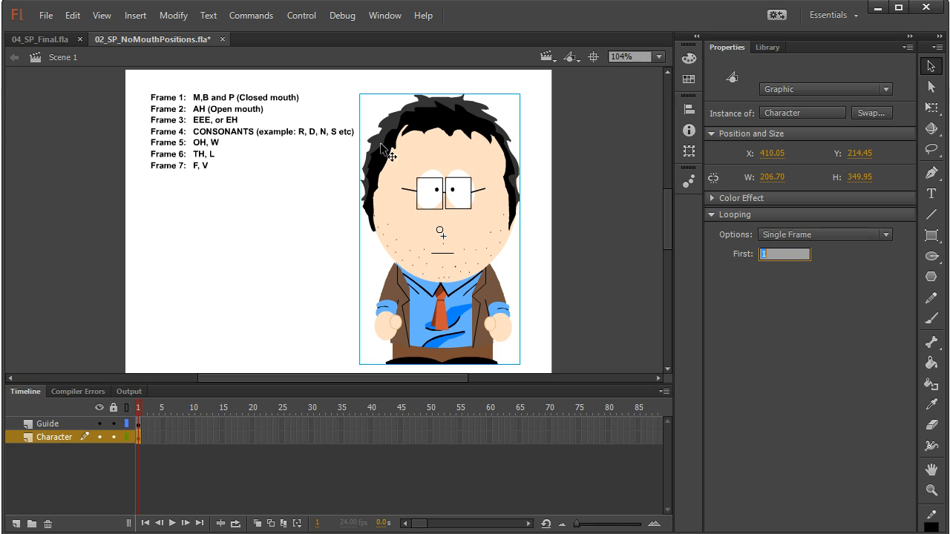
text(2)
click(625, 262)
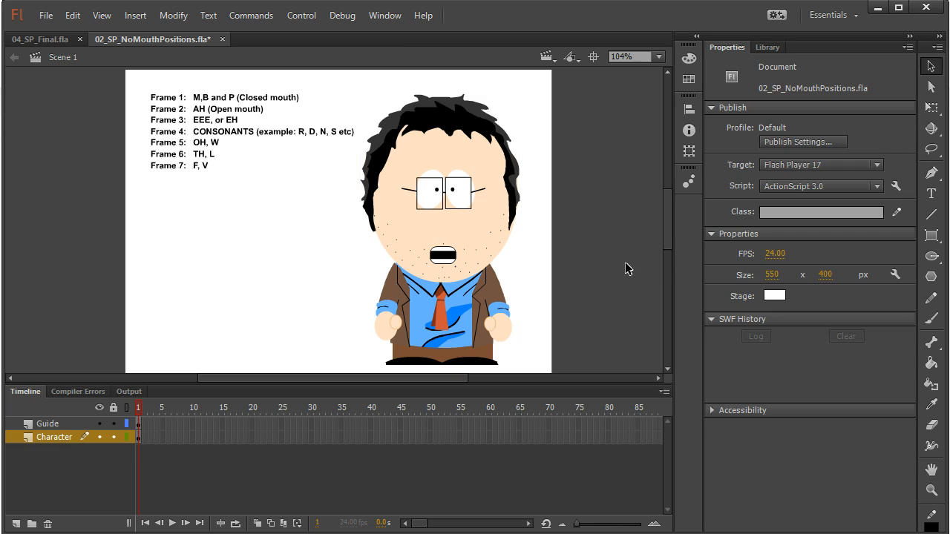
Set the Character instance's first frame to 5 for the OH, W mouth
click(433, 232)
click(762, 256)
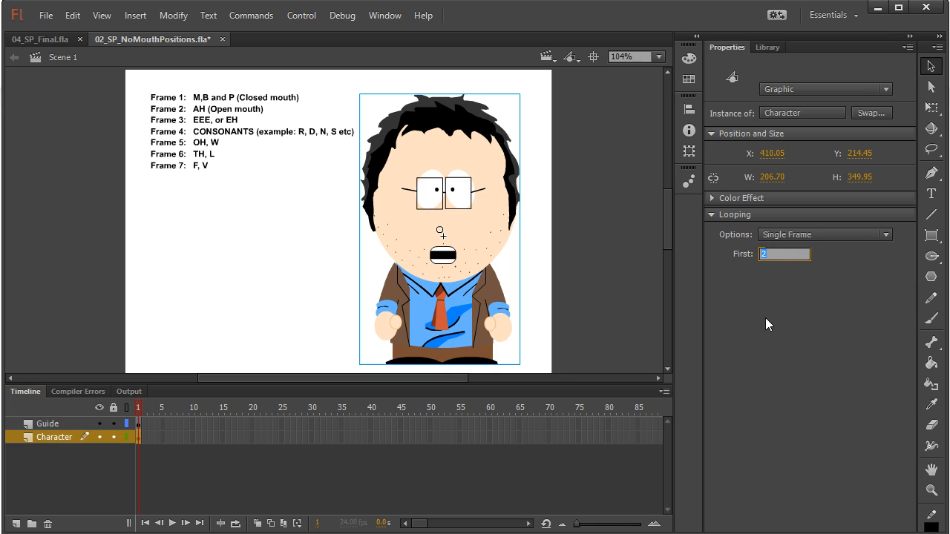
text(5)
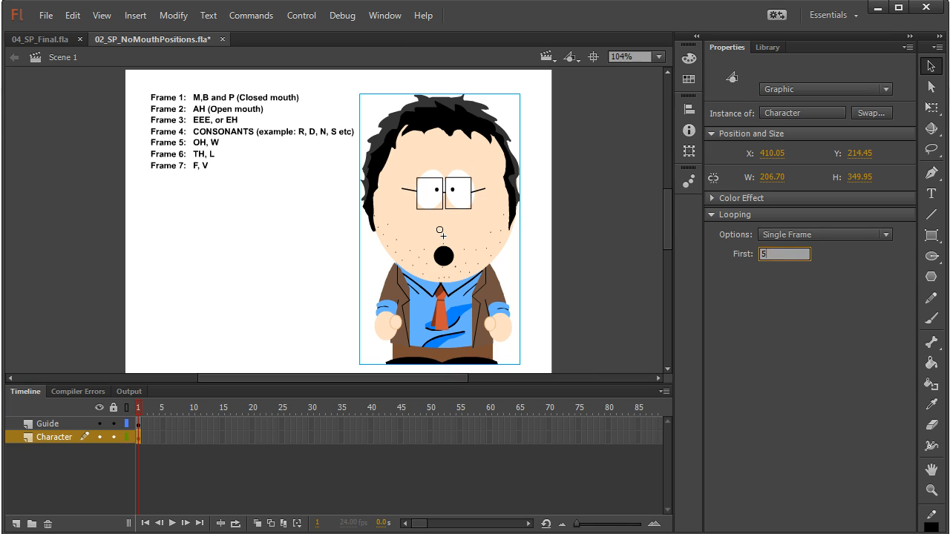
key(Return)
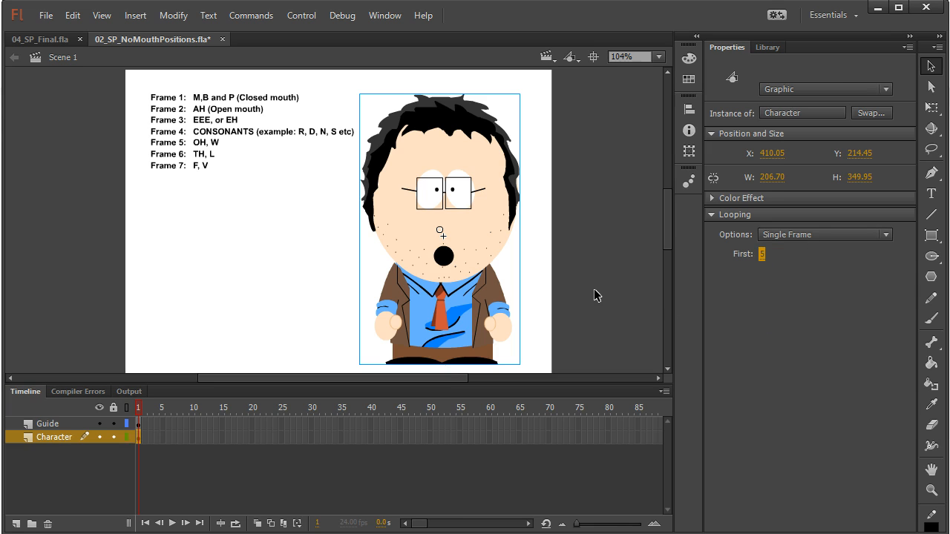